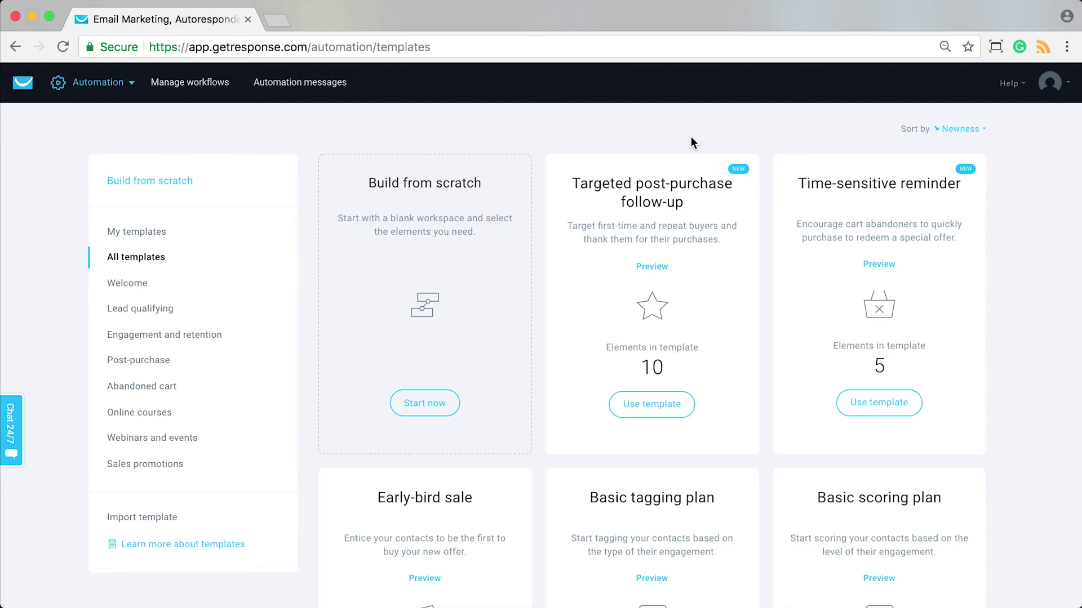
Preview the Targeted post-purchase follow-up workflow template.
{"action": "left_click", "coordinate": [655, 267]}
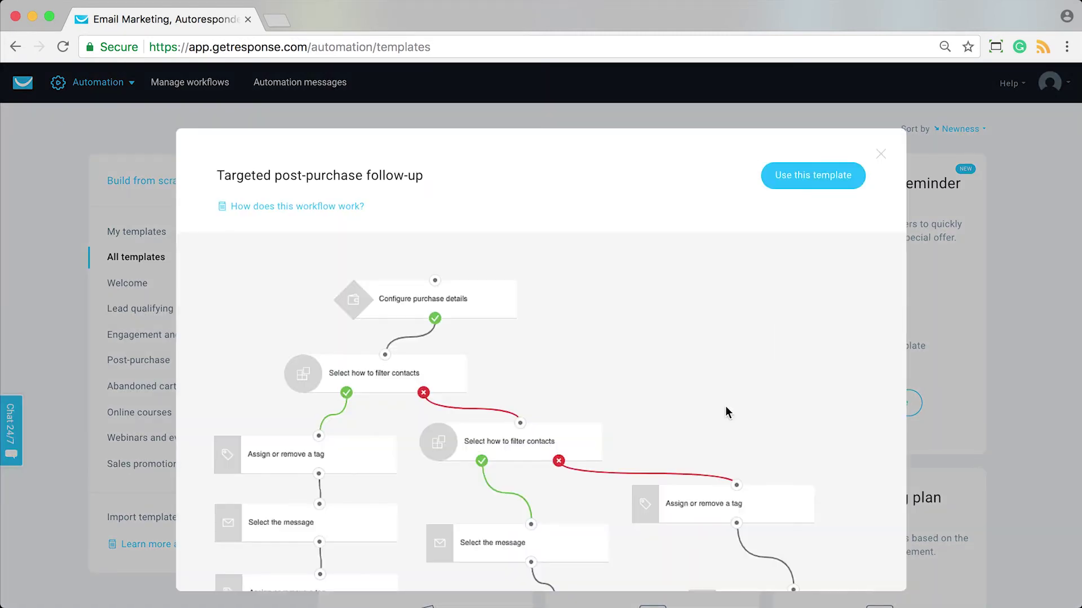
Scroll through the post-purchase workflow's filter, tag and message steps, then close the preview.
{"action": "scroll", "coordinate": [725, 405], "scroll_direction": "down", "scroll_amount": 3}
{"action": "scroll", "coordinate": [725, 406], "scroll_direction": "up", "scroll_amount": 3}
{"action": "scroll", "coordinate": [726, 407], "scroll_direction": "down", "scroll_amount": 2}
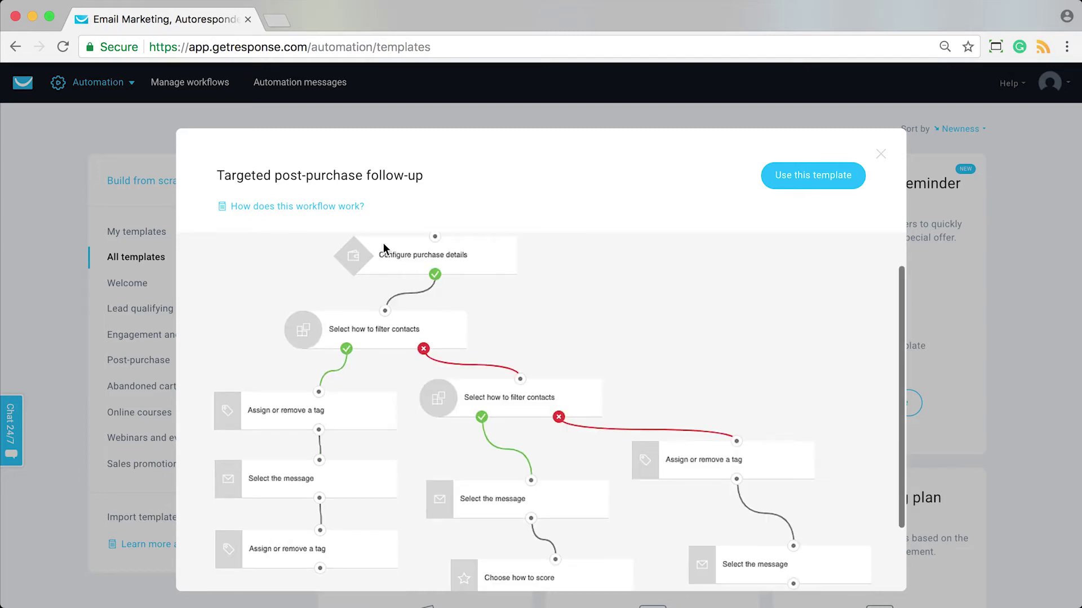
{"action": "scroll", "coordinate": [650, 280], "scroll_direction": "down", "scroll_amount": 3}
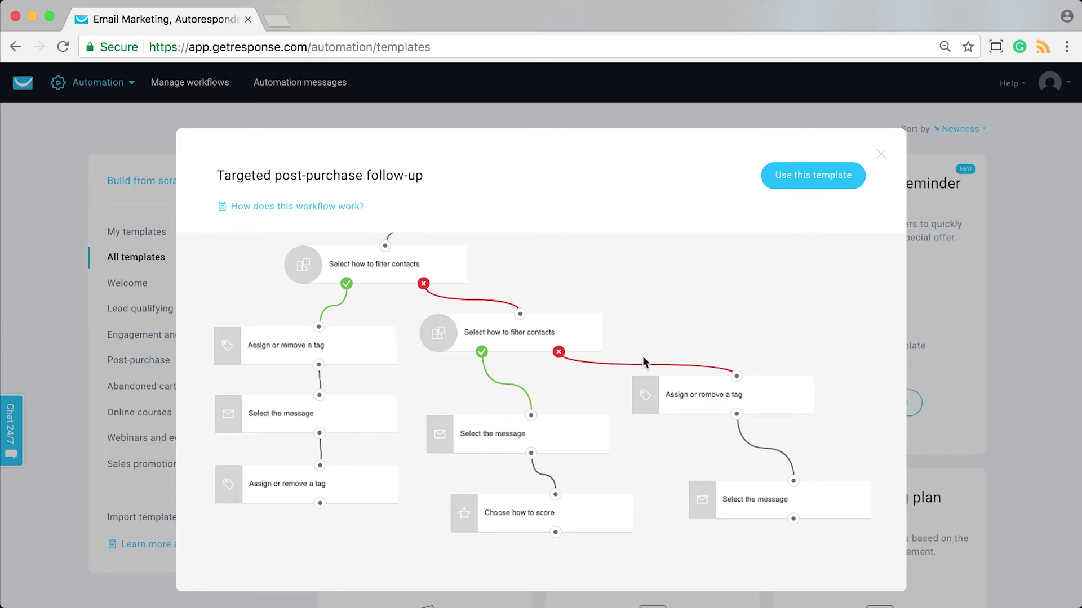
{"action": "scroll", "coordinate": [638, 361], "scroll_direction": "up", "scroll_amount": 3}
{"action": "left_click", "coordinate": [881, 154]}
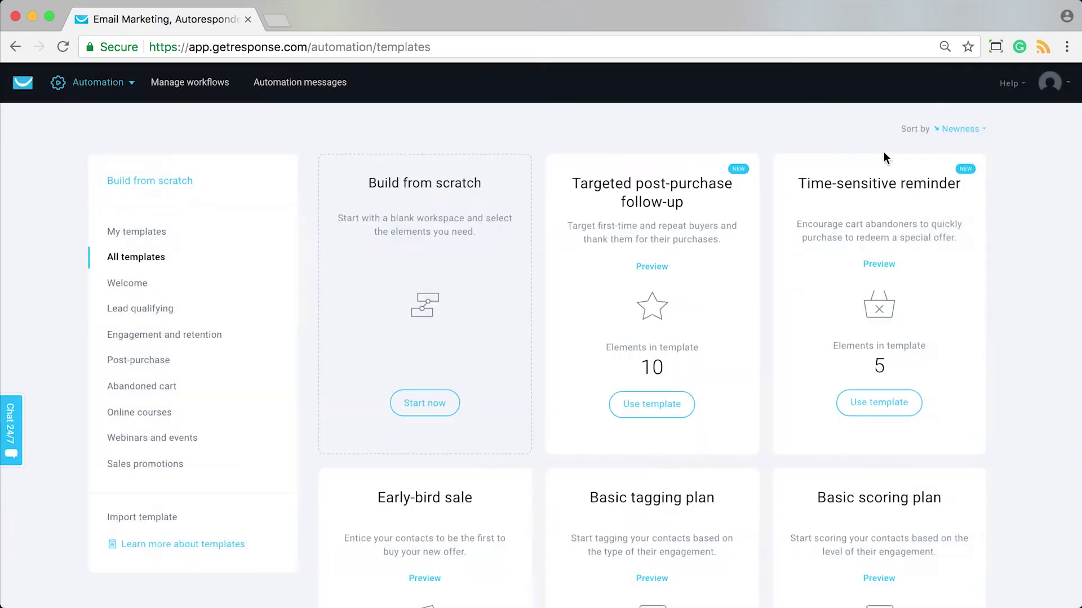
Go to Contacts, search for a contact by name, and open the matching contact's details.
{"action": "left_click", "coordinate": [75, 94]}
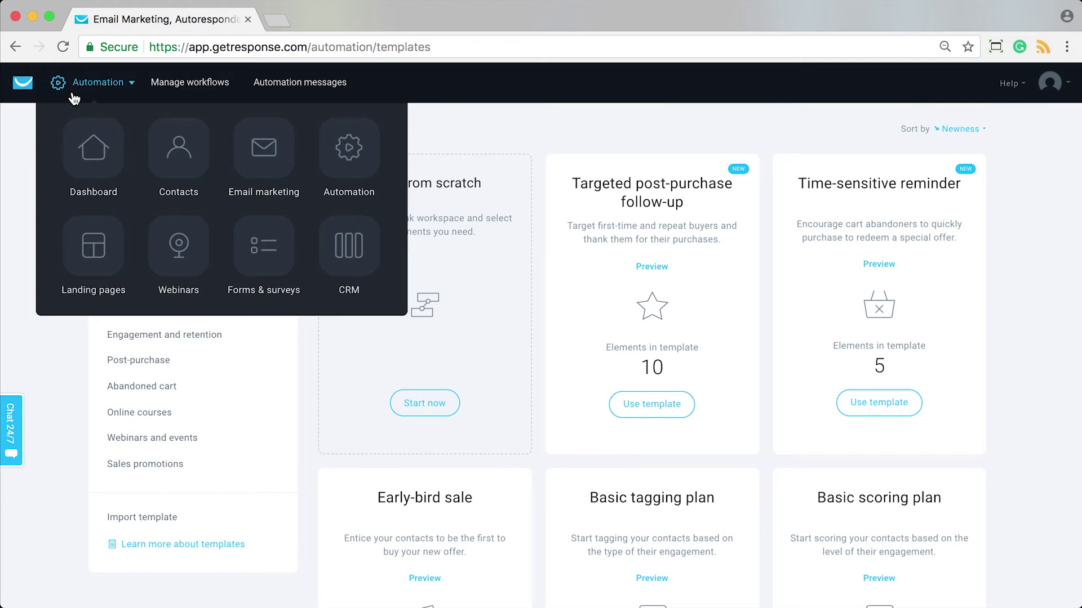
{"action": "left_click", "coordinate": [176, 151]}
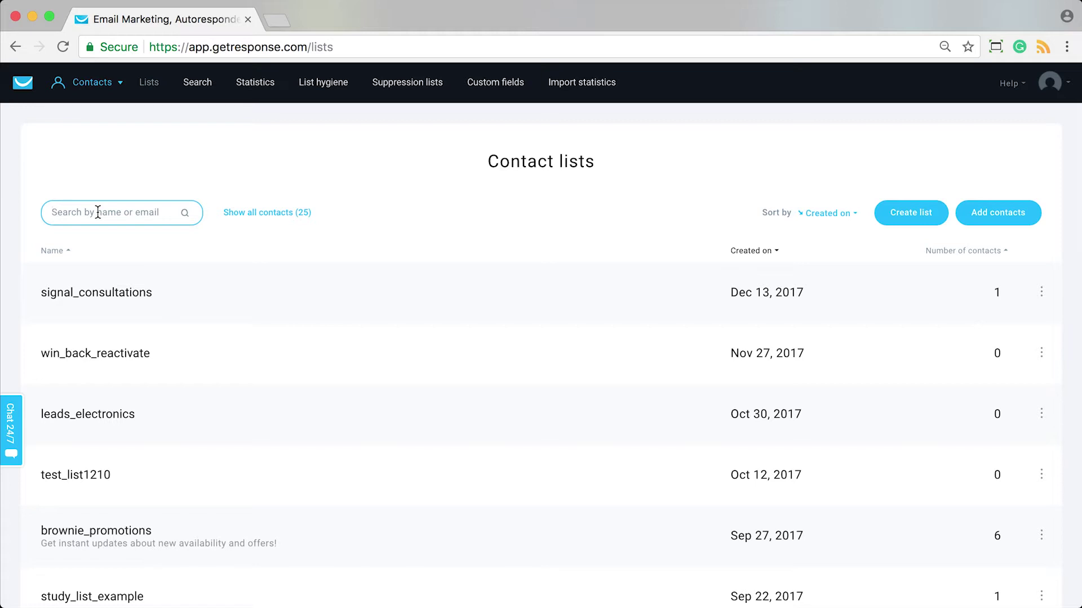
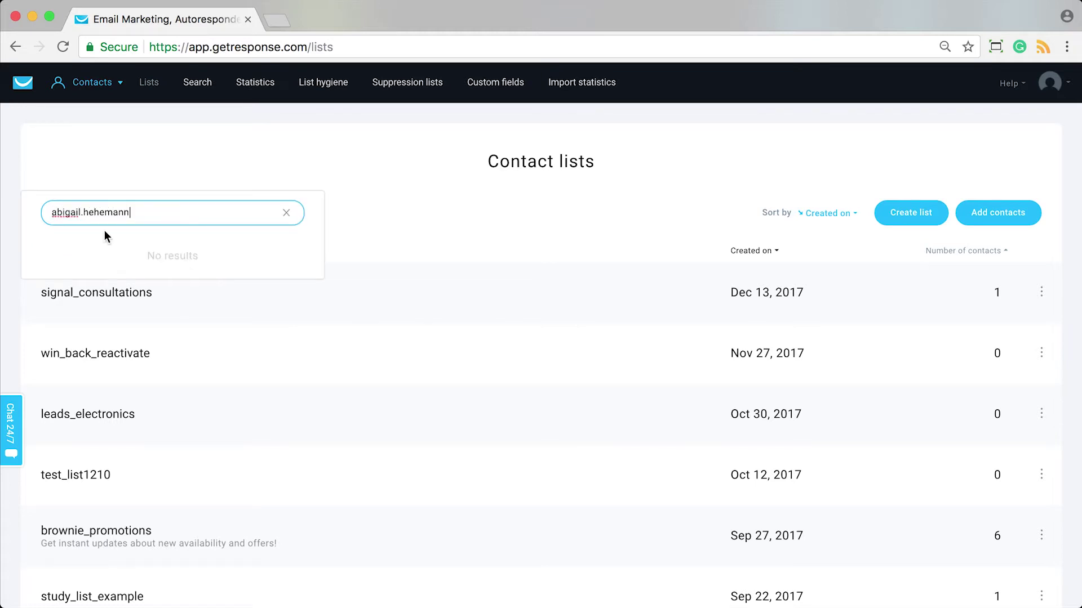
{"action": "left_click", "coordinate": [286, 212]}
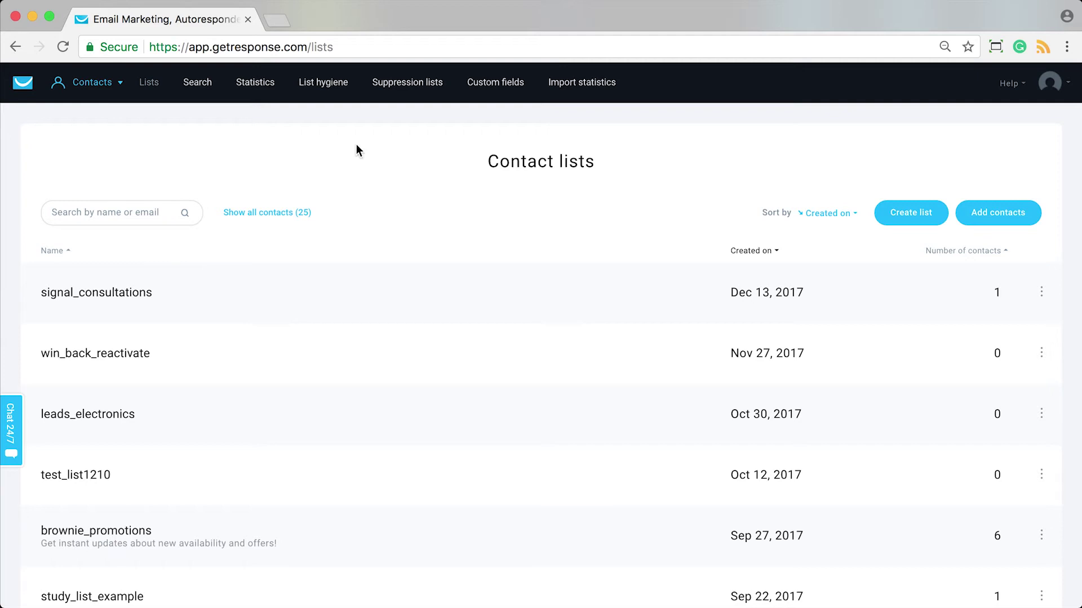
{"action": "left_click", "coordinate": [139, 212]}
{"action": "type", "text": "Abby"}
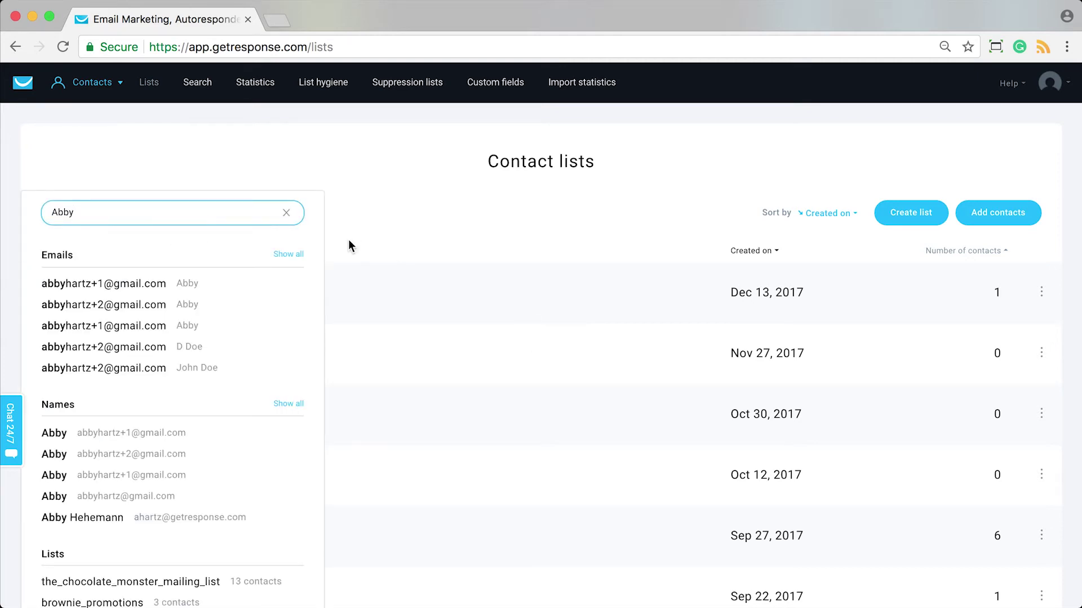
{"action": "left_click", "coordinate": [169, 519]}
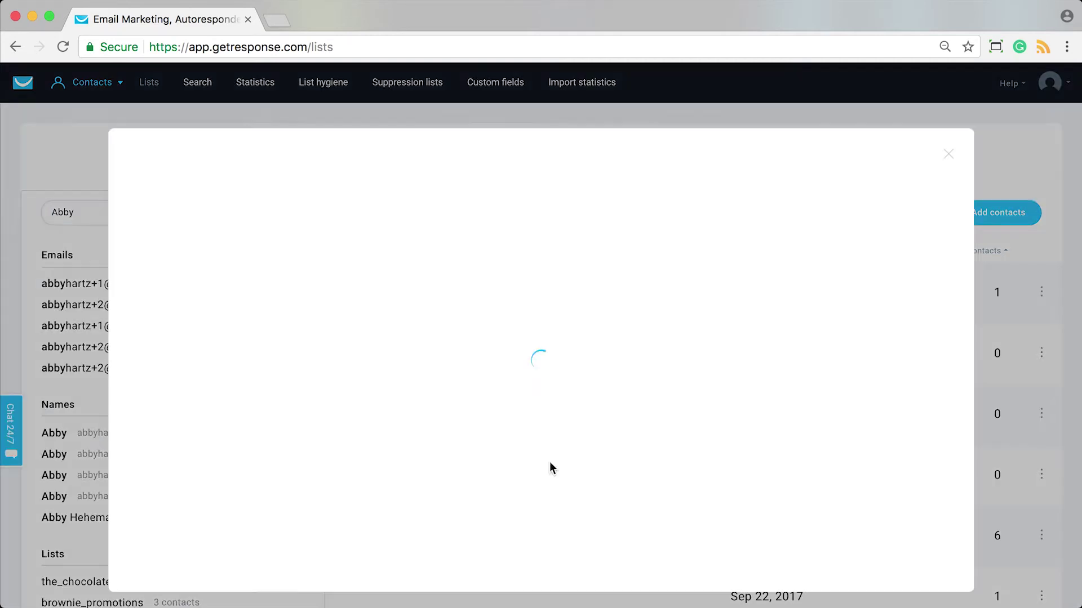
Create and assign a first_purchase tag to the contact, then remove it.
{"action": "scroll", "coordinate": [519, 386], "scroll_direction": "down", "scroll_amount": 2}
{"action": "scroll", "coordinate": [520, 386], "scroll_direction": "up", "scroll_amount": 2}
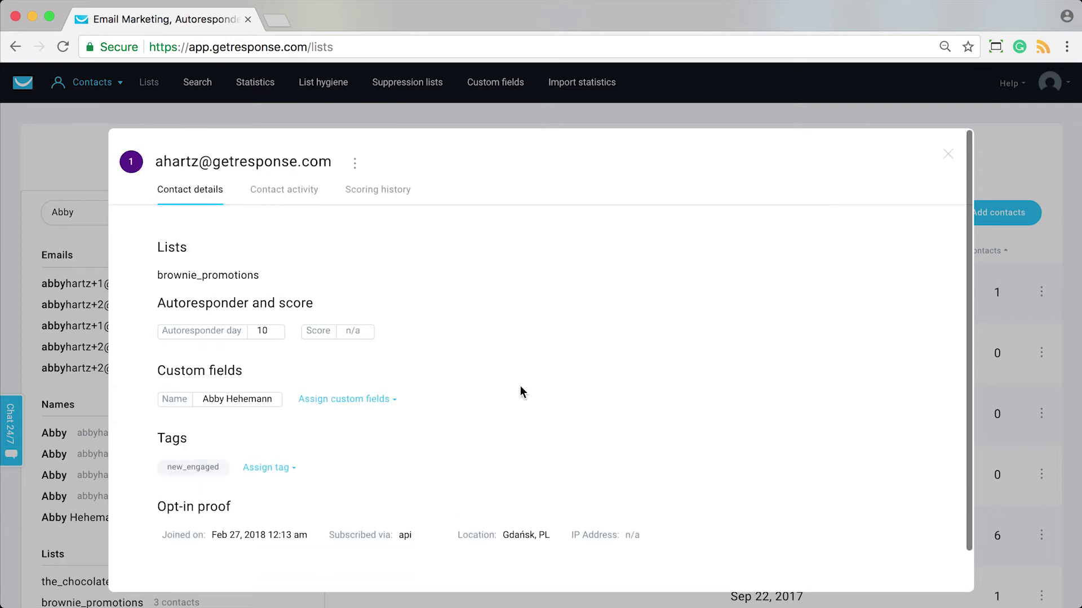
{"action": "scroll", "coordinate": [520, 386], "scroll_direction": "down", "scroll_amount": 2}
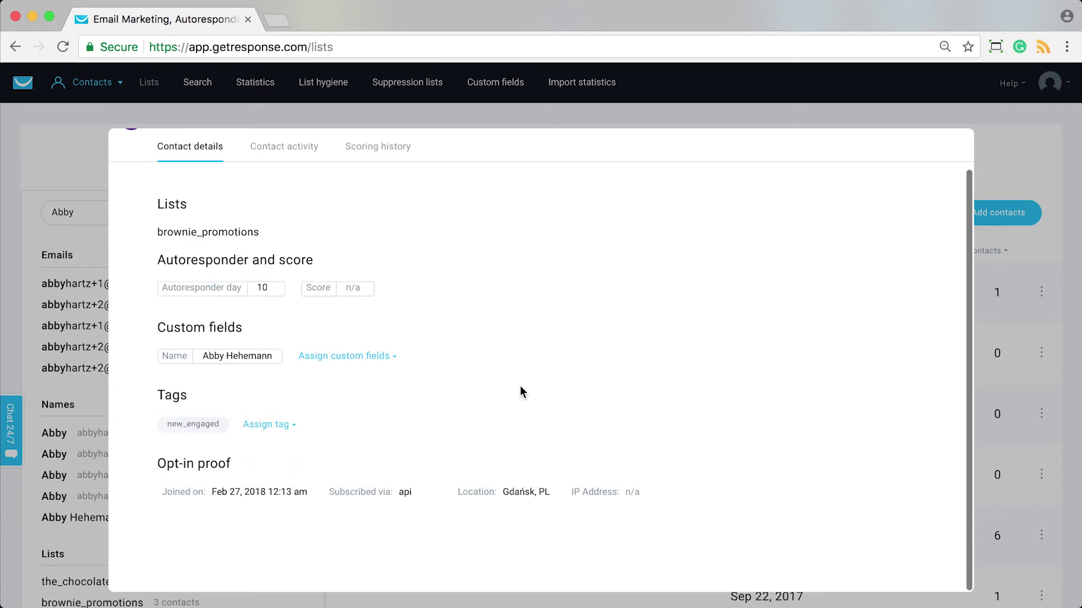
{"action": "left_click", "coordinate": [275, 429]}
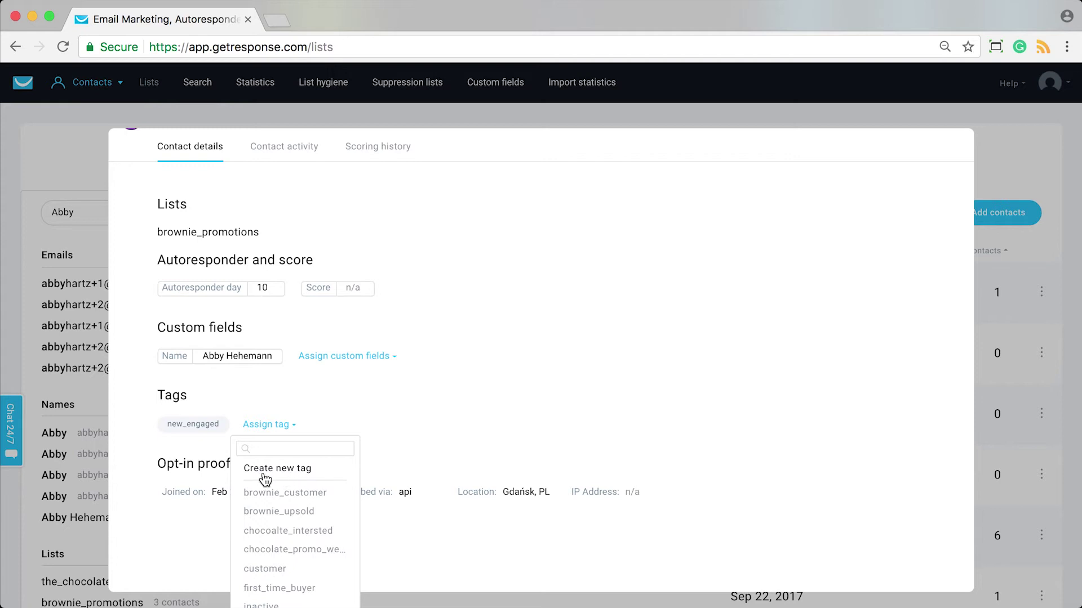
{"action": "scroll", "coordinate": [298, 526], "scroll_direction": "down", "scroll_amount": 2}
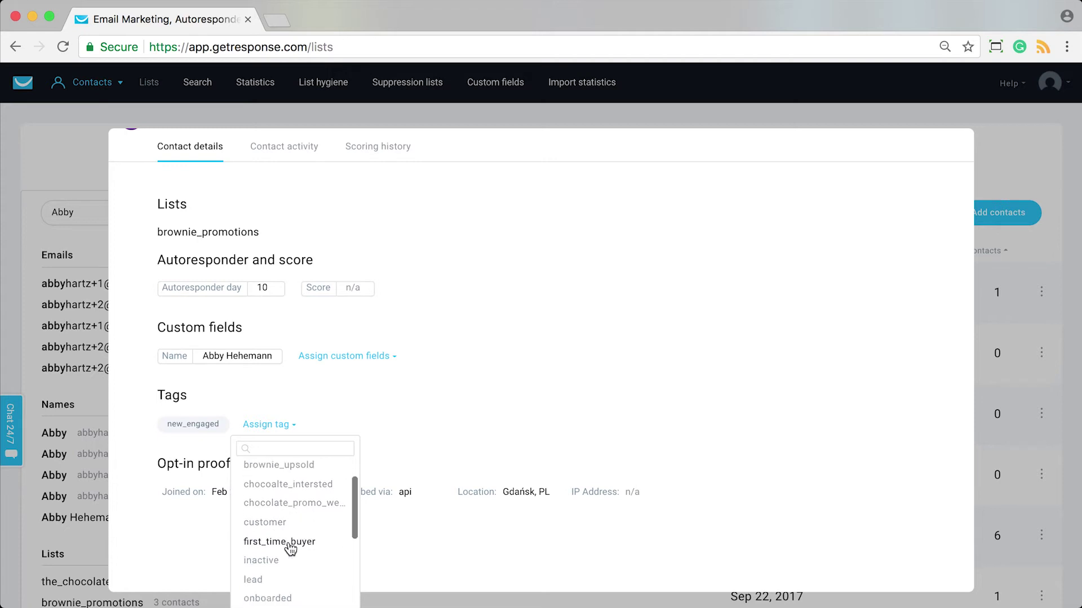
{"action": "scroll", "coordinate": [299, 492], "scroll_direction": "up", "scroll_amount": 2}
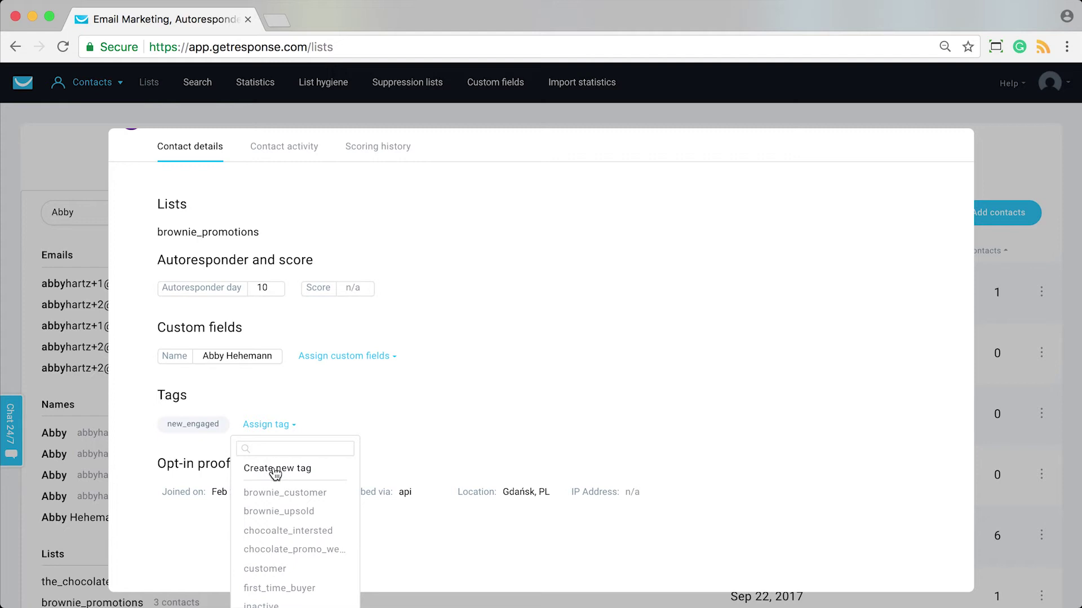
{"action": "left_click", "coordinate": [285, 476]}
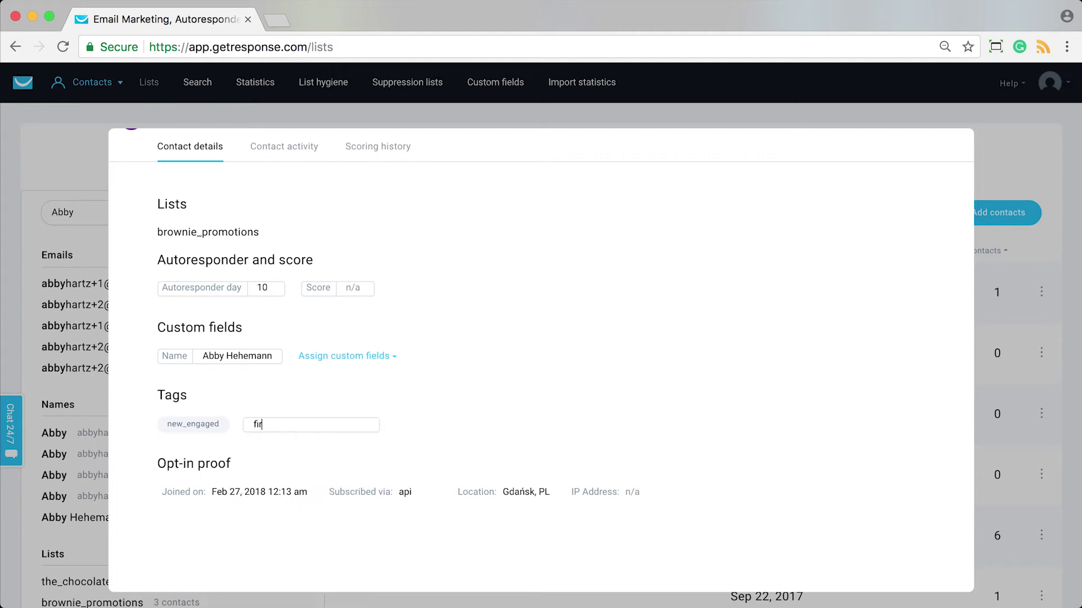
{"action": "key", "text": "Return"}
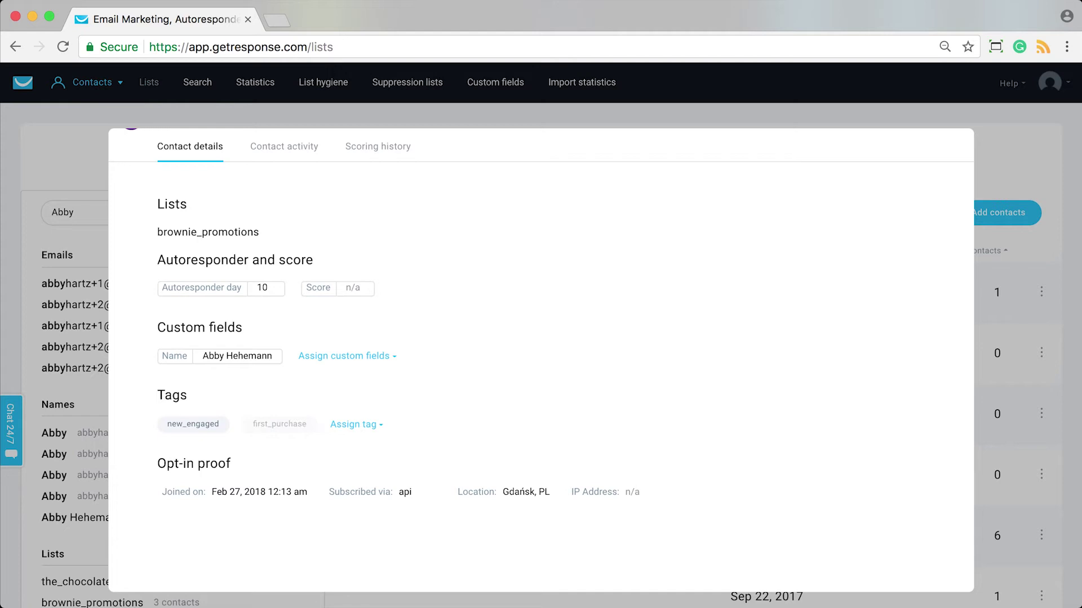
{"action": "left_click", "coordinate": [316, 425]}
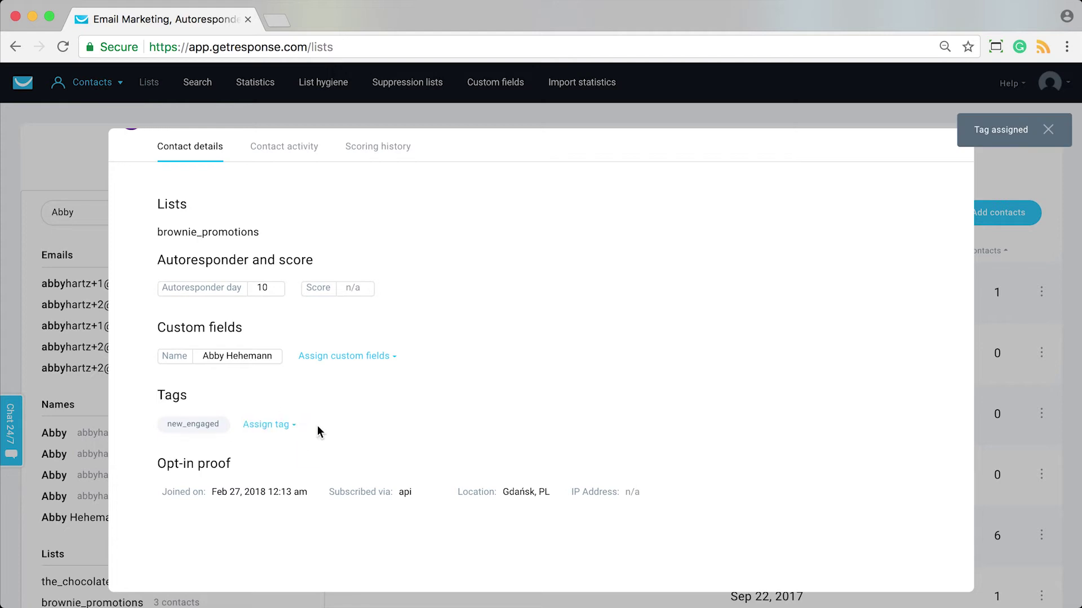
Create and assign a repeat_purchase tag to the contact, then remove it again.
{"action": "left_click", "coordinate": [284, 427]}
{"action": "left_click", "coordinate": [282, 448]}
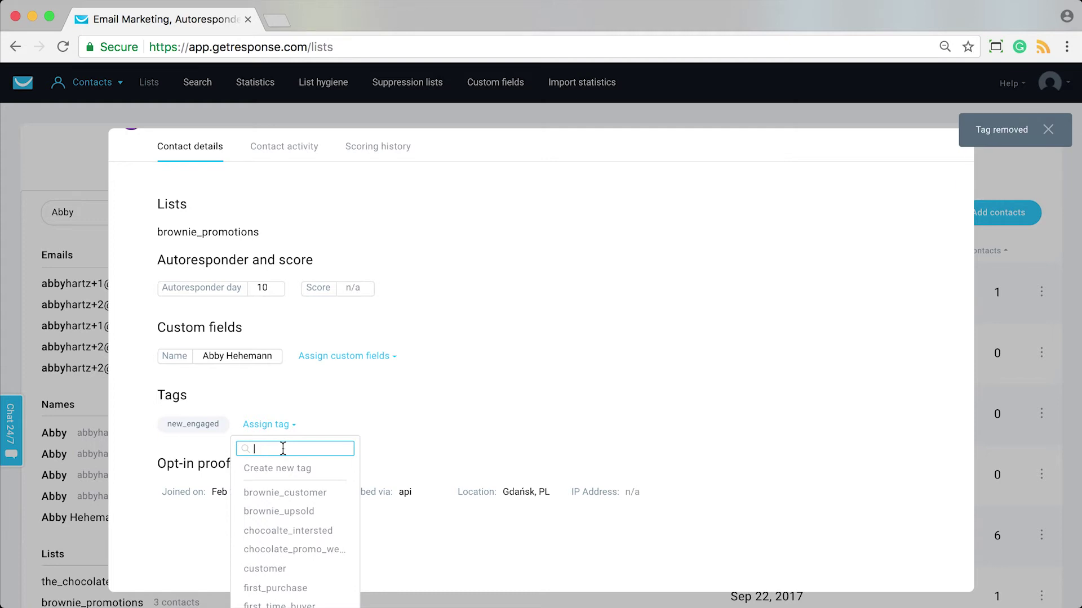
{"action": "type", "text": "repeat_purchase"}
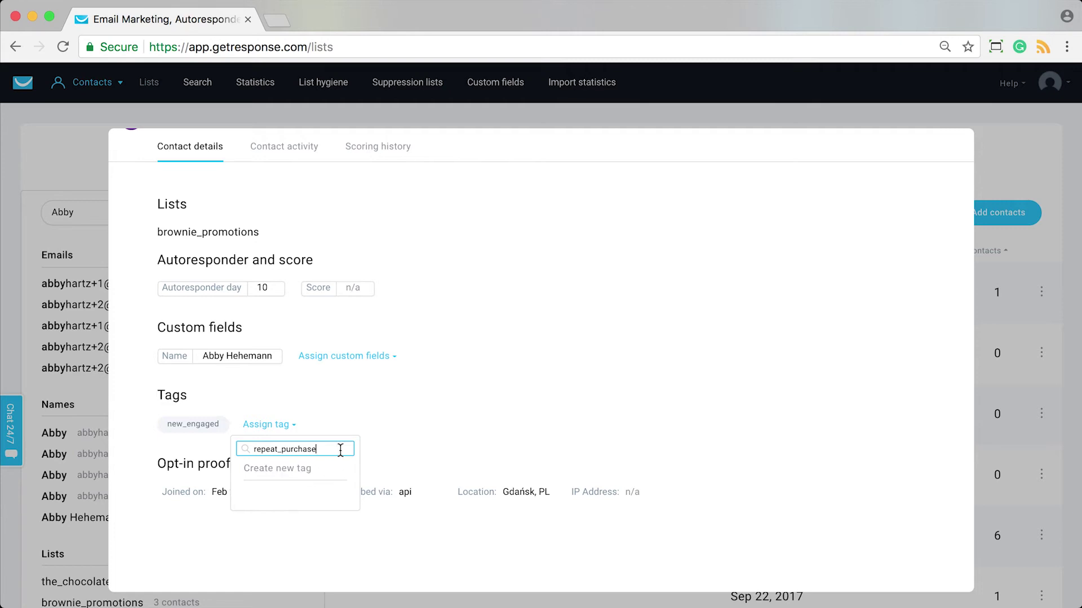
{"action": "double_click", "coordinate": [318, 449]}
{"action": "key", "text": "BackSpace"}
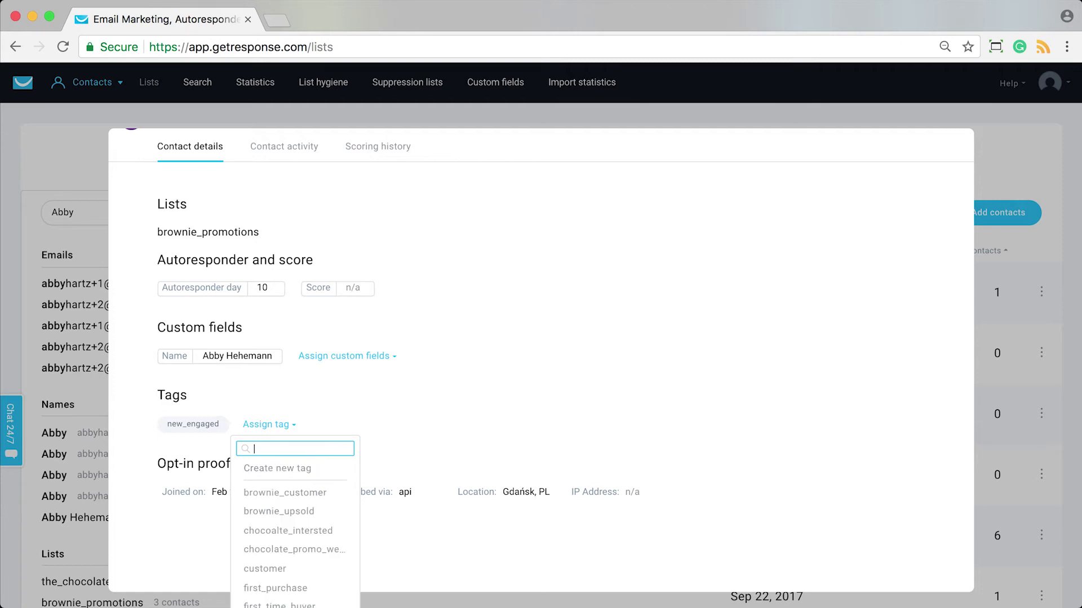
{"action": "left_click", "coordinate": [297, 469]}
{"action": "type", "text": "repeat_purchase"}
{"action": "key", "text": "Return"}
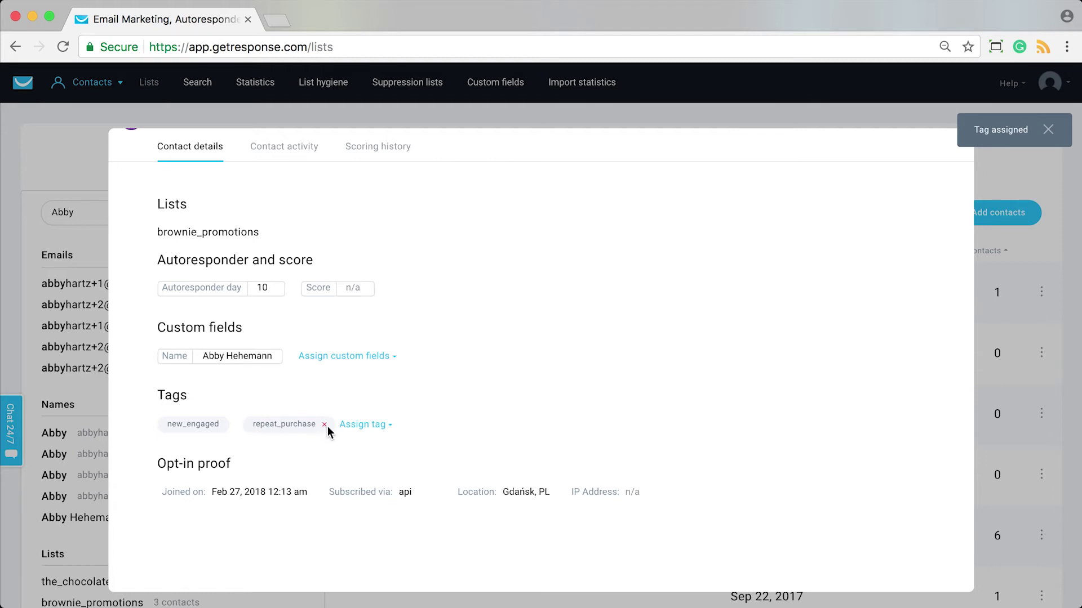
{"action": "left_click", "coordinate": [325, 425]}
Browse the tag list without assigning anything, then close the contact's details.
{"action": "left_click", "coordinate": [270, 426]}
{"action": "scroll", "coordinate": [308, 515], "scroll_direction": "down", "scroll_amount": 2}
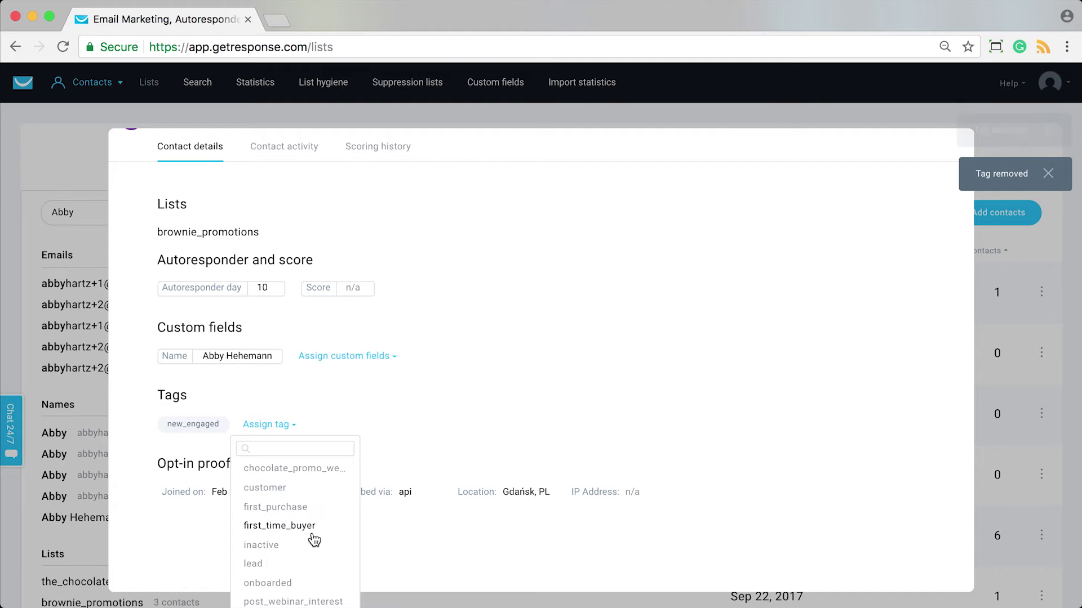
{"action": "scroll", "coordinate": [313, 540], "scroll_direction": "down", "scroll_amount": 5}
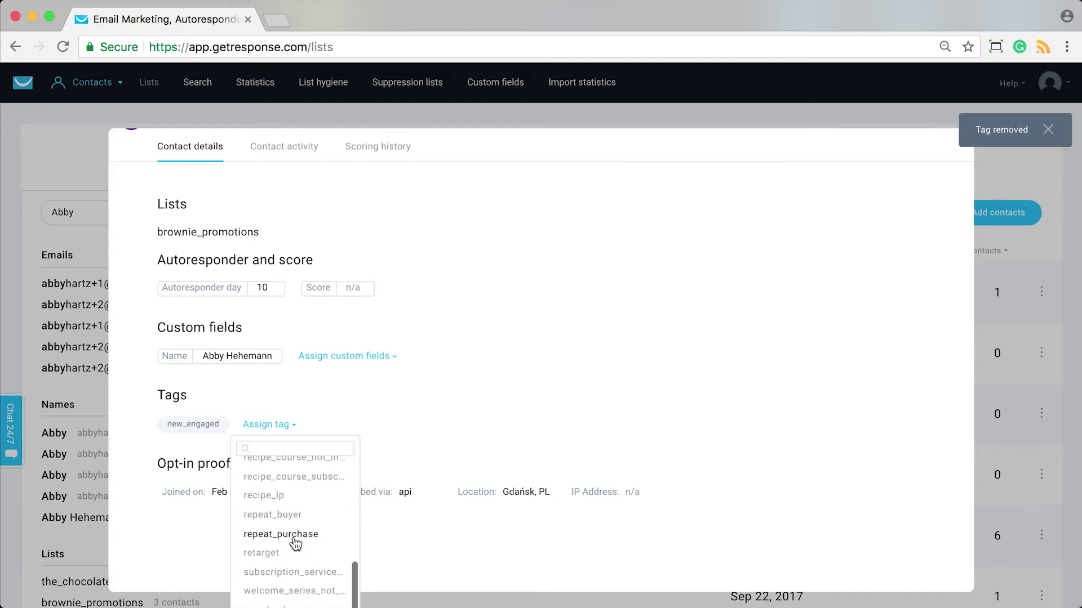
{"action": "scroll", "coordinate": [296, 544], "scroll_direction": "up", "scroll_amount": 1}
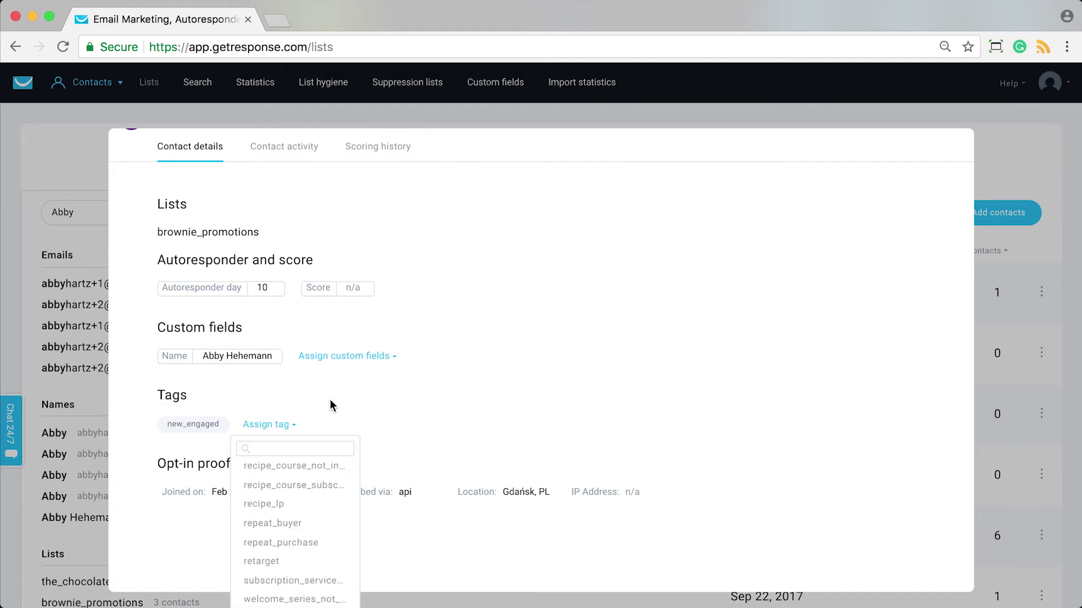
{"action": "left_click", "coordinate": [450, 381]}
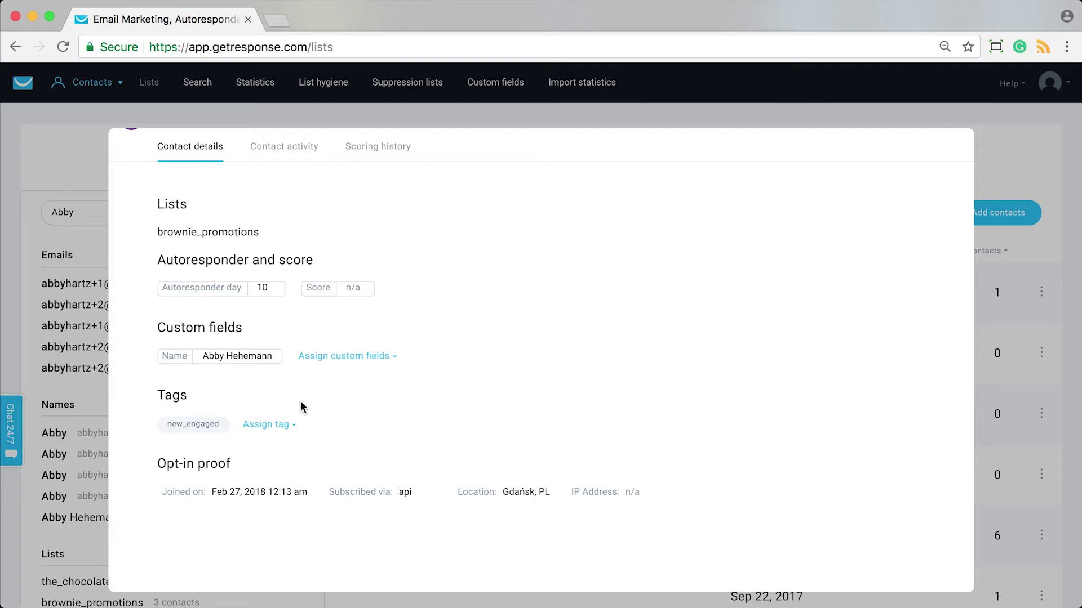
{"action": "scroll", "coordinate": [579, 454], "scroll_direction": "up", "scroll_amount": 2}
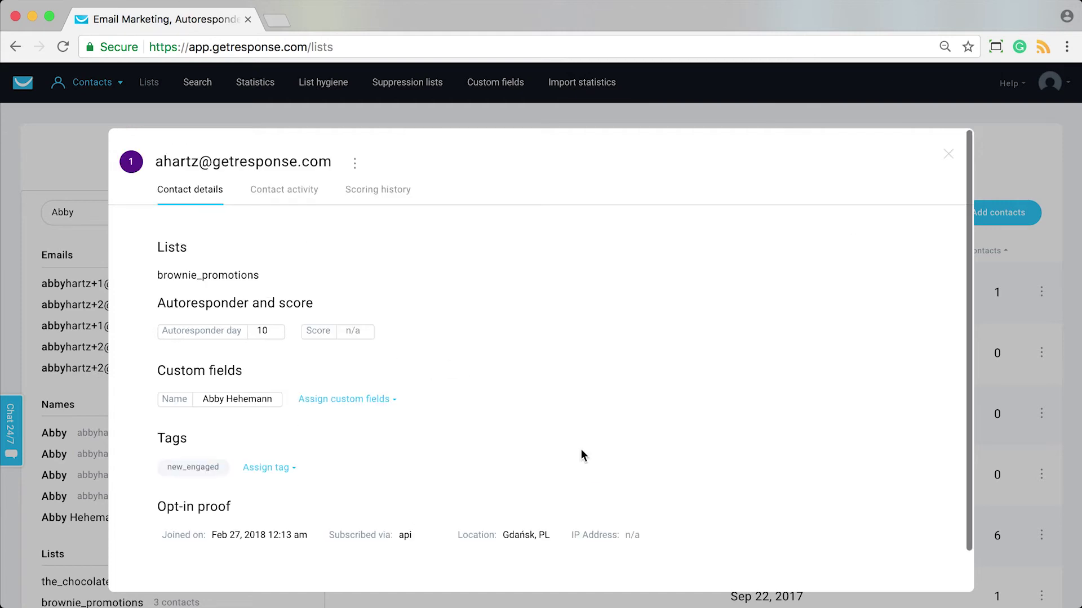
{"action": "left_click", "coordinate": [948, 155]}
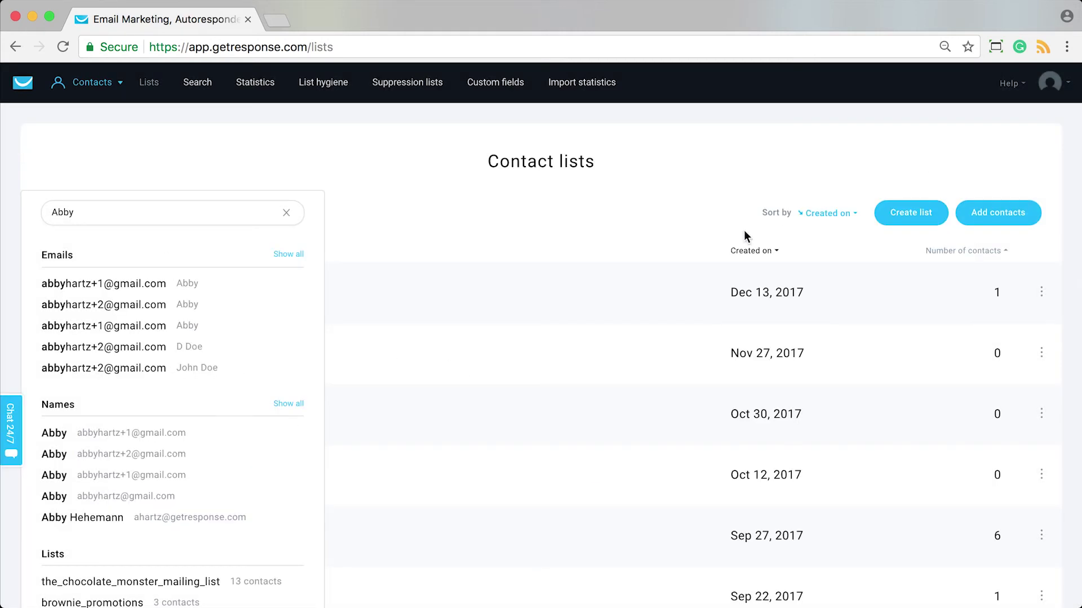
Clear the name search and view the saved custom filters on the Search page.
{"action": "left_click", "coordinate": [287, 213]}
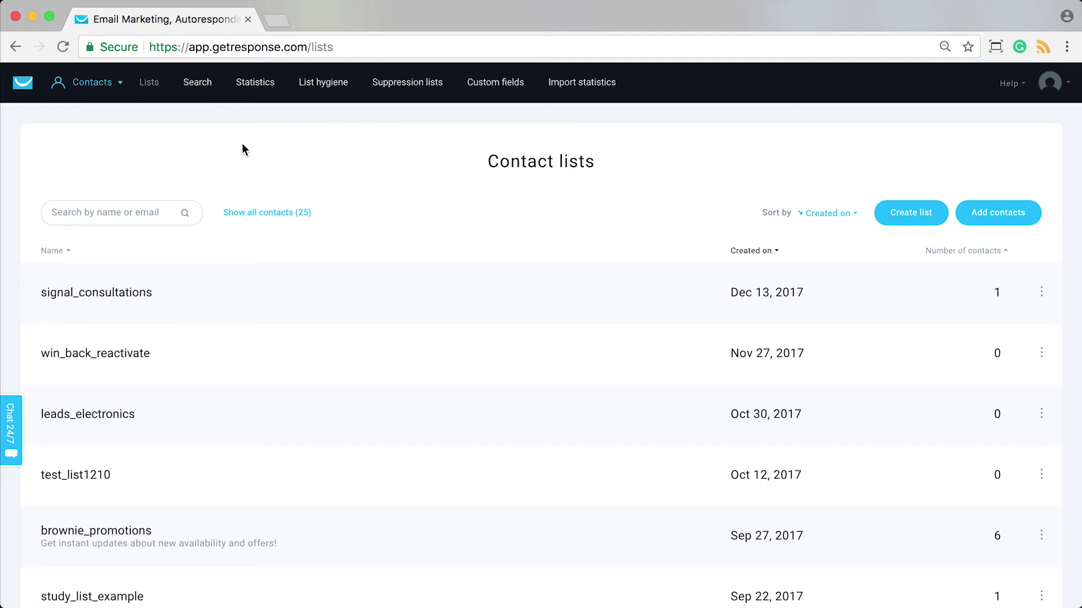
{"action": "left_click", "coordinate": [198, 83]}
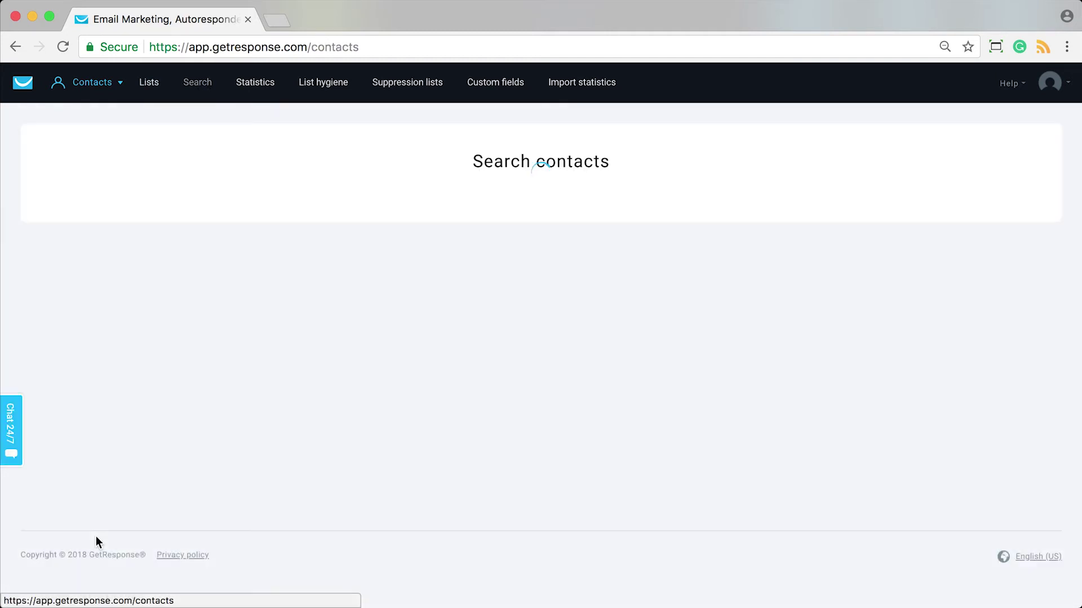
{"action": "scroll", "coordinate": [717, 290], "scroll_direction": "down", "scroll_amount": 9}
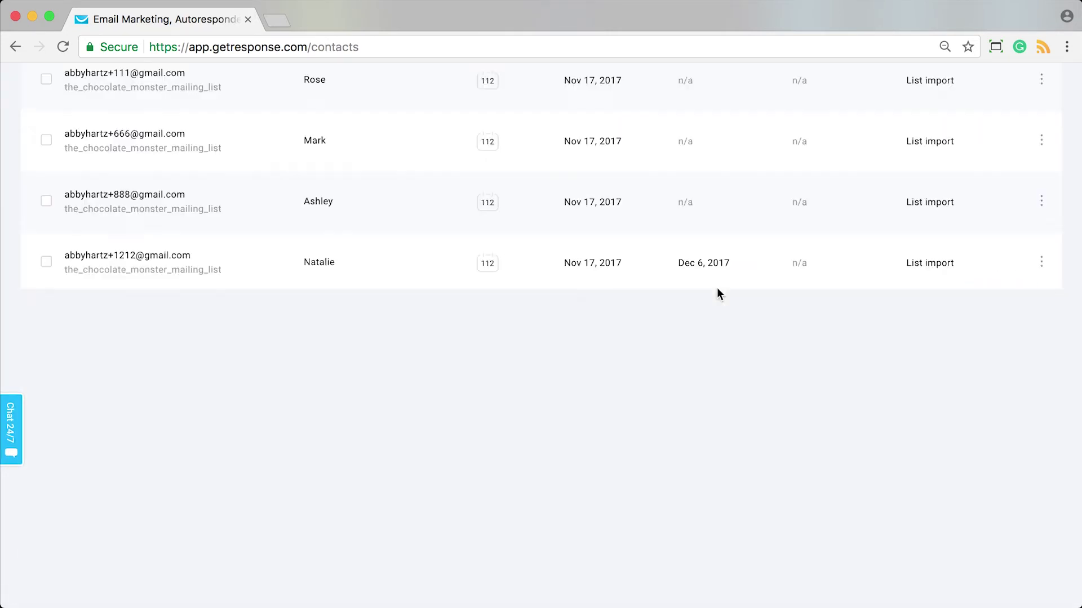
{"action": "left_click", "coordinate": [89, 467]}
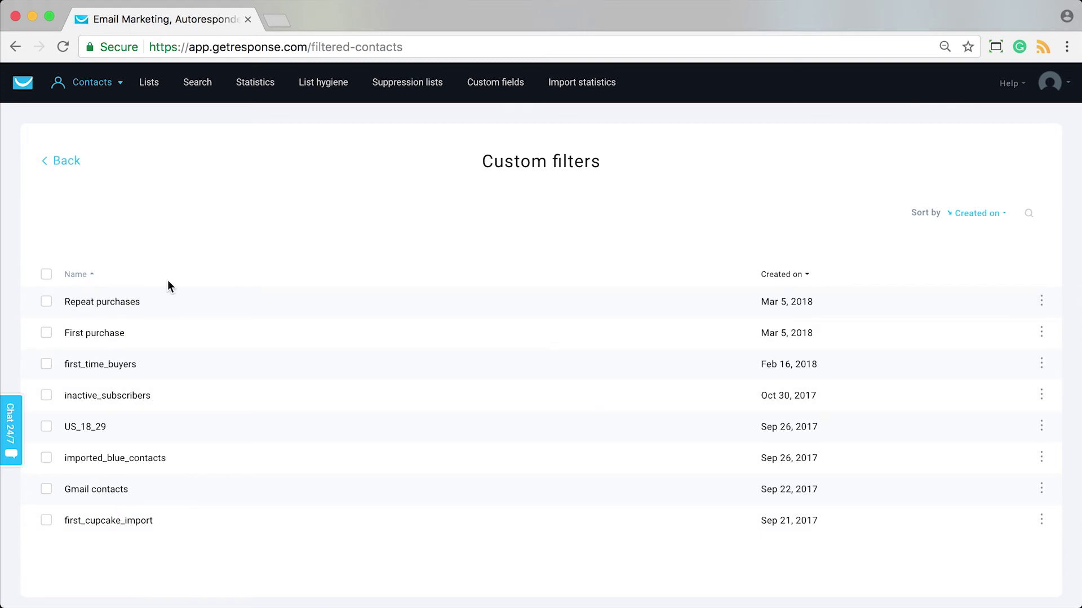
Return to contact search and switch to advanced search.
{"action": "left_click", "coordinate": [198, 84]}
{"action": "scroll", "coordinate": [188, 400], "scroll_direction": "down", "scroll_amount": 10}
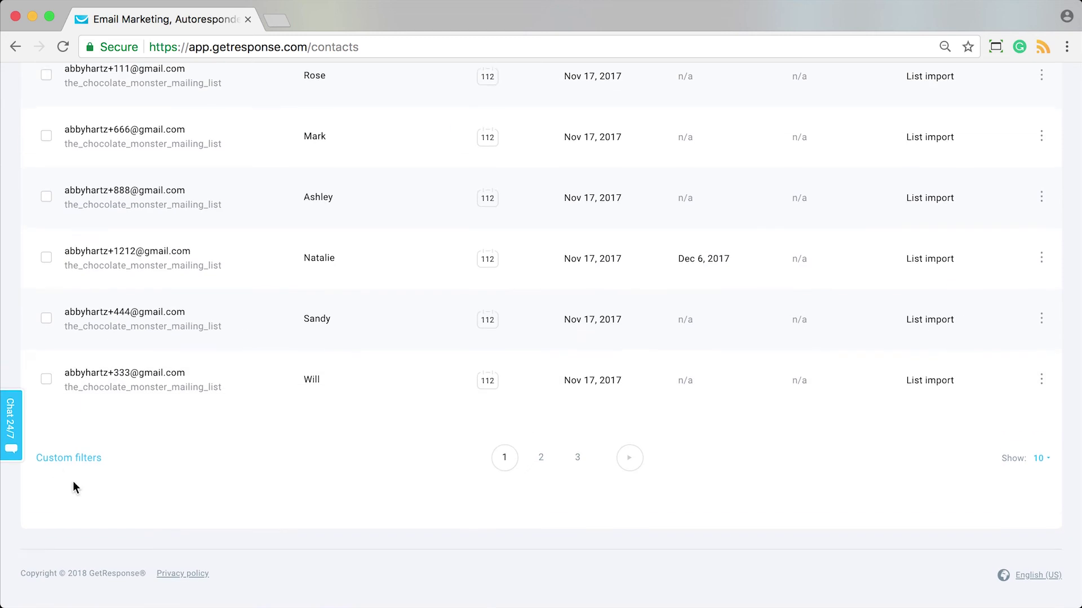
{"action": "scroll", "coordinate": [164, 454], "scroll_direction": "up", "scroll_amount": 7}
{"action": "scroll", "coordinate": [295, 413], "scroll_direction": "up", "scroll_amount": 3}
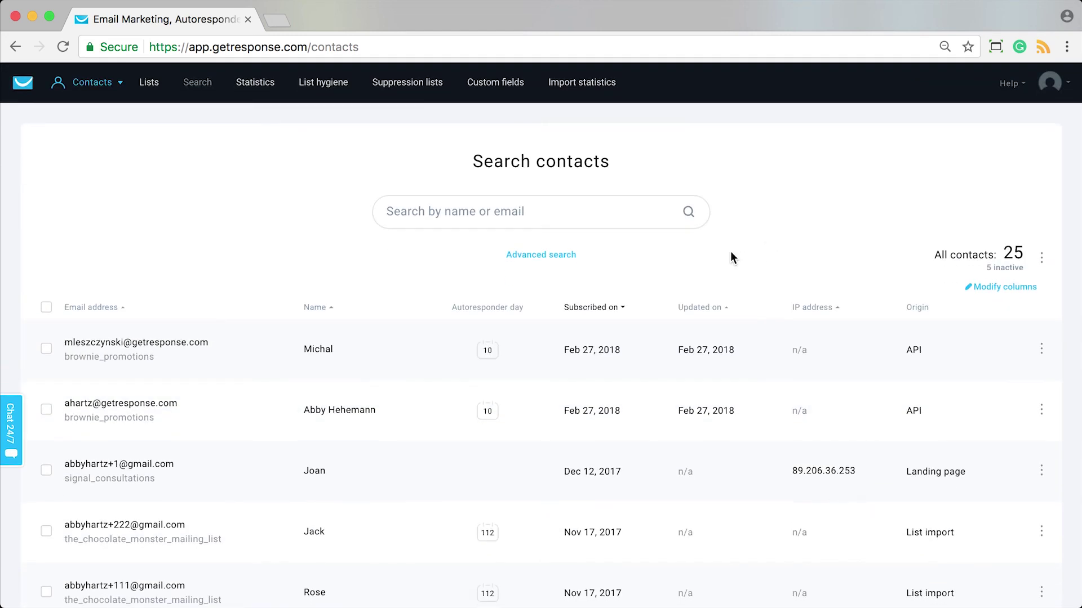
{"action": "left_click", "coordinate": [568, 256]}
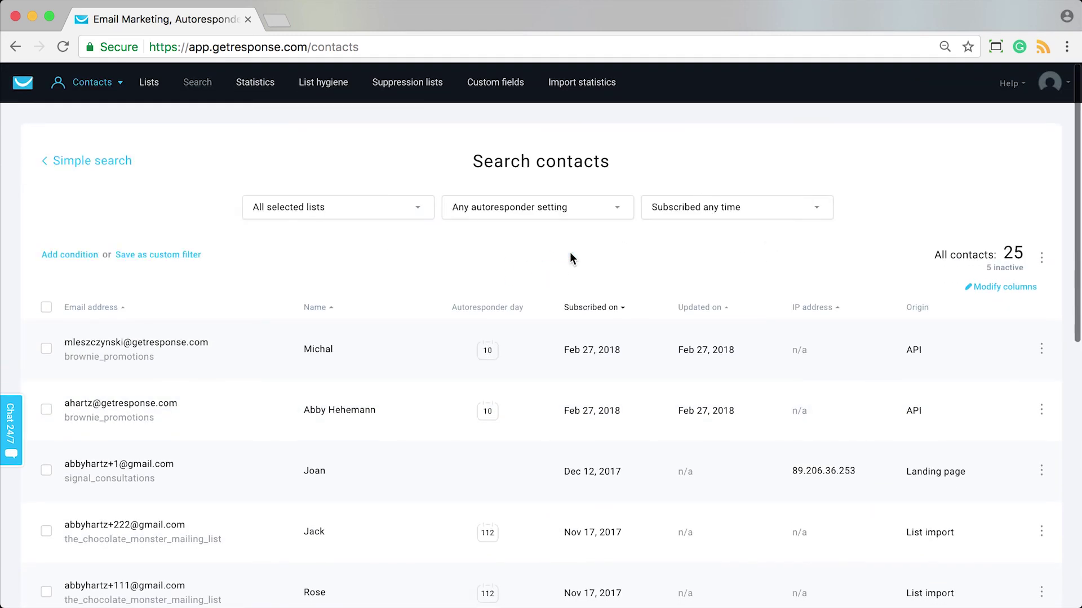
Add and apply the condition 'Tags is assigned first_purchase', matching 0 contacts.
{"action": "left_click", "coordinate": [69, 256]}
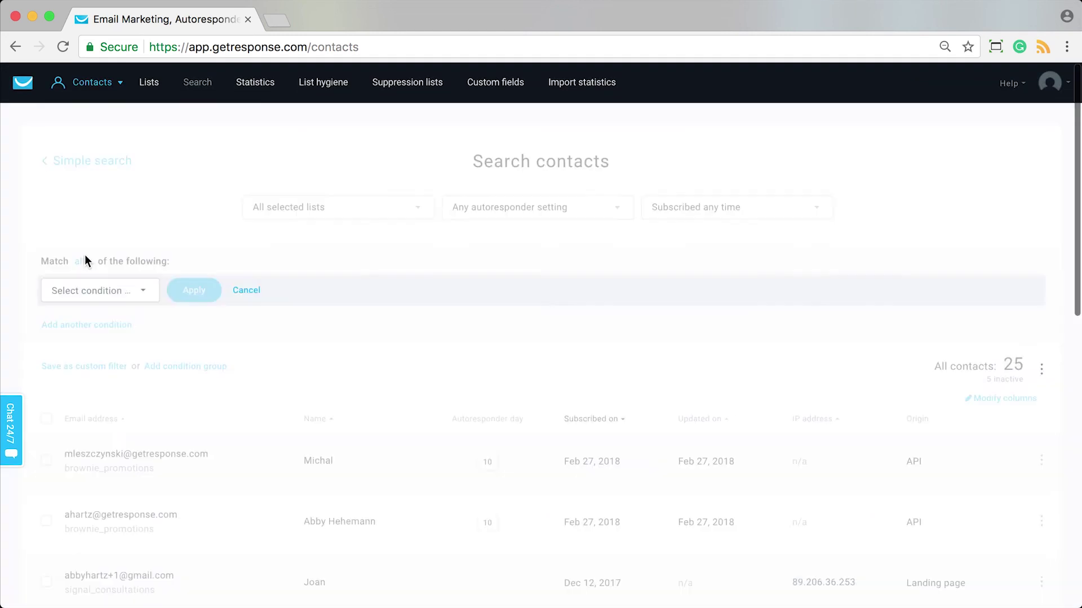
{"action": "left_click", "coordinate": [116, 293]}
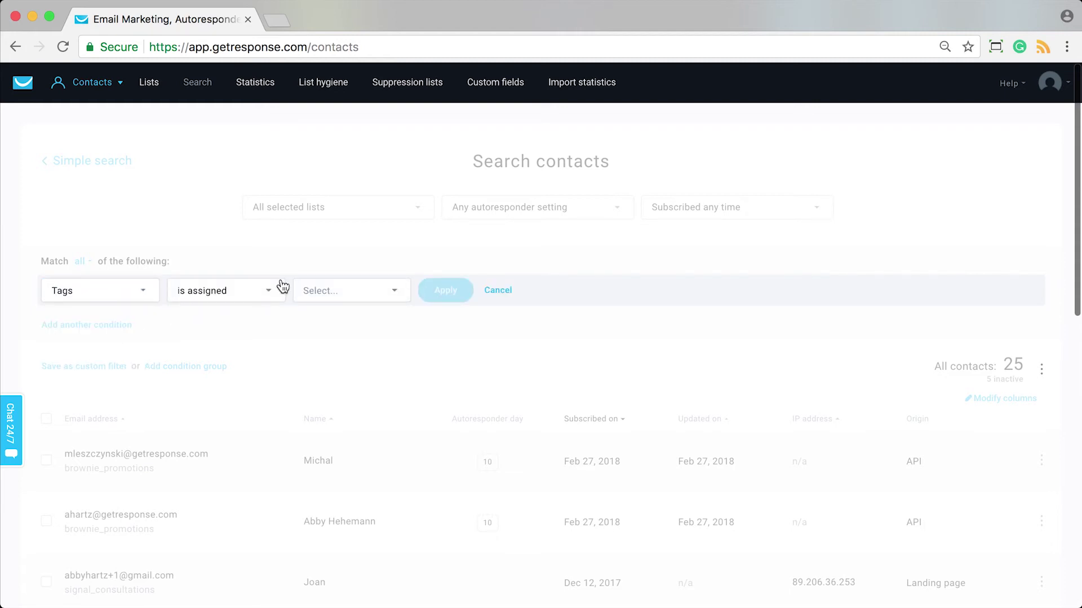
{"action": "left_click", "coordinate": [369, 293]}
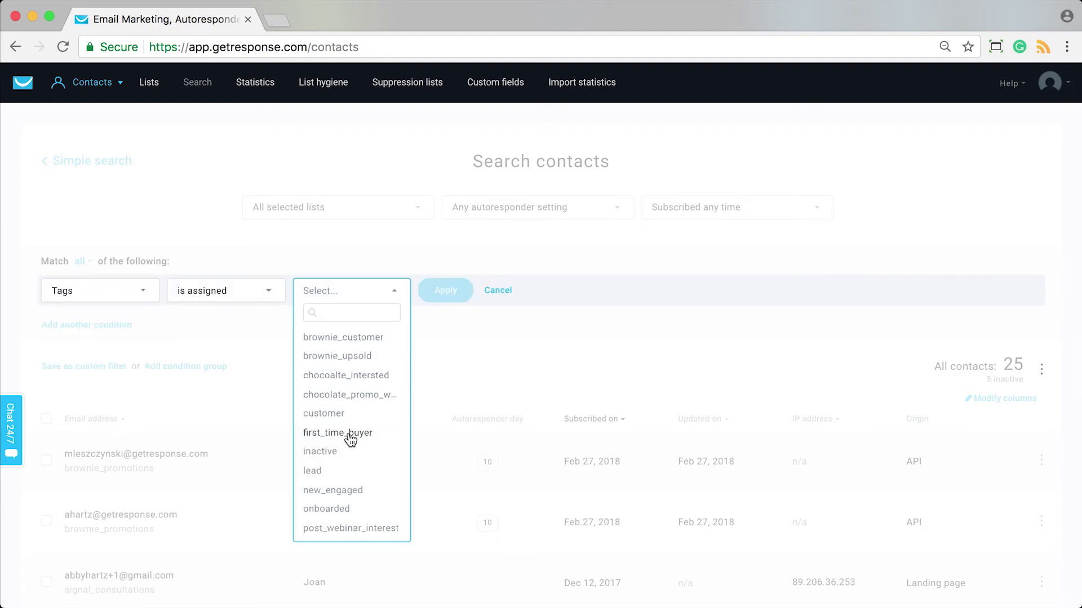
{"action": "scroll", "coordinate": [350, 430], "scroll_direction": "down", "scroll_amount": 3}
{"action": "scroll", "coordinate": [349, 430], "scroll_direction": "up", "scroll_amount": 4}
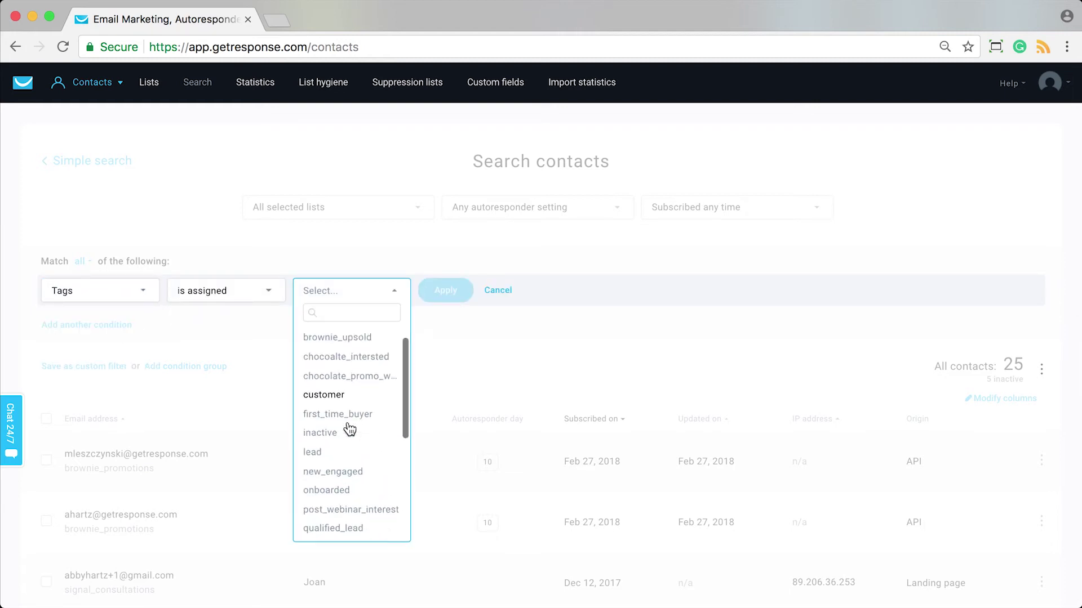
{"action": "left_click", "coordinate": [346, 316]}
{"action": "type", "text": "fir"}
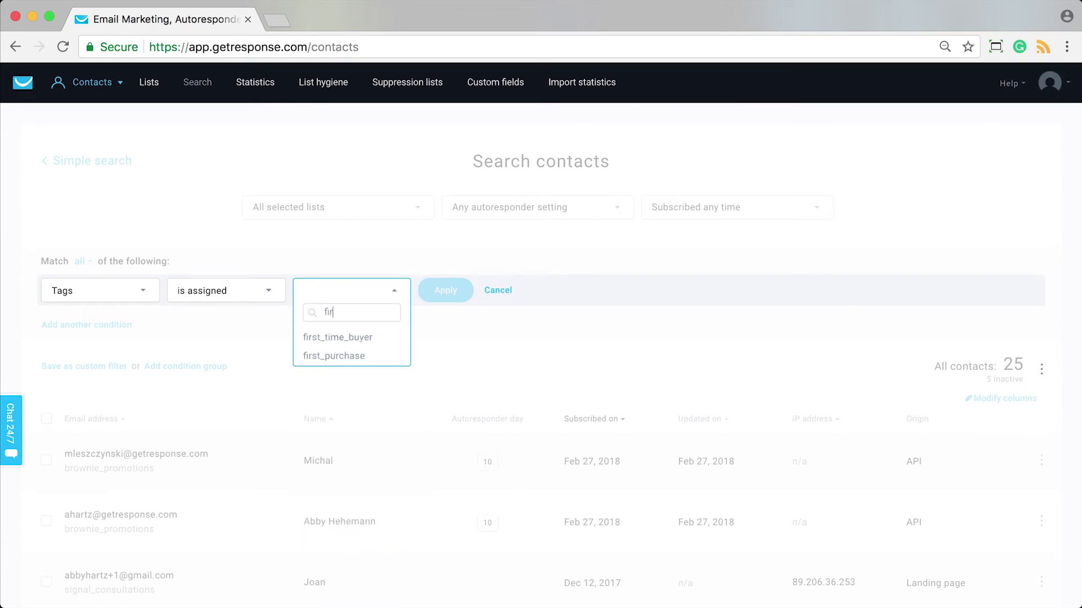
{"action": "left_click", "coordinate": [337, 356]}
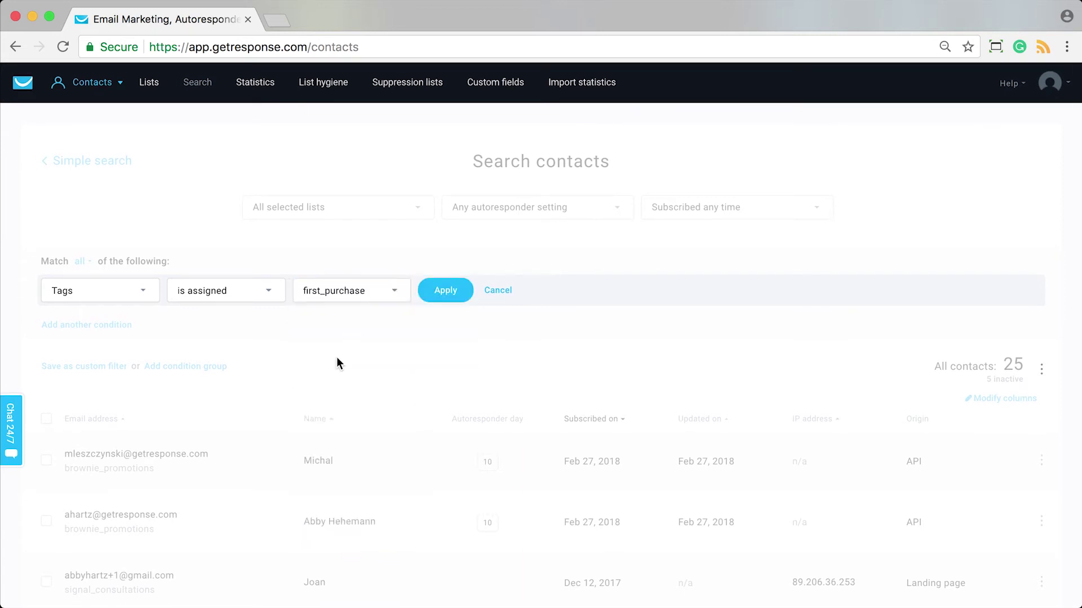
{"action": "left_click", "coordinate": [449, 295]}
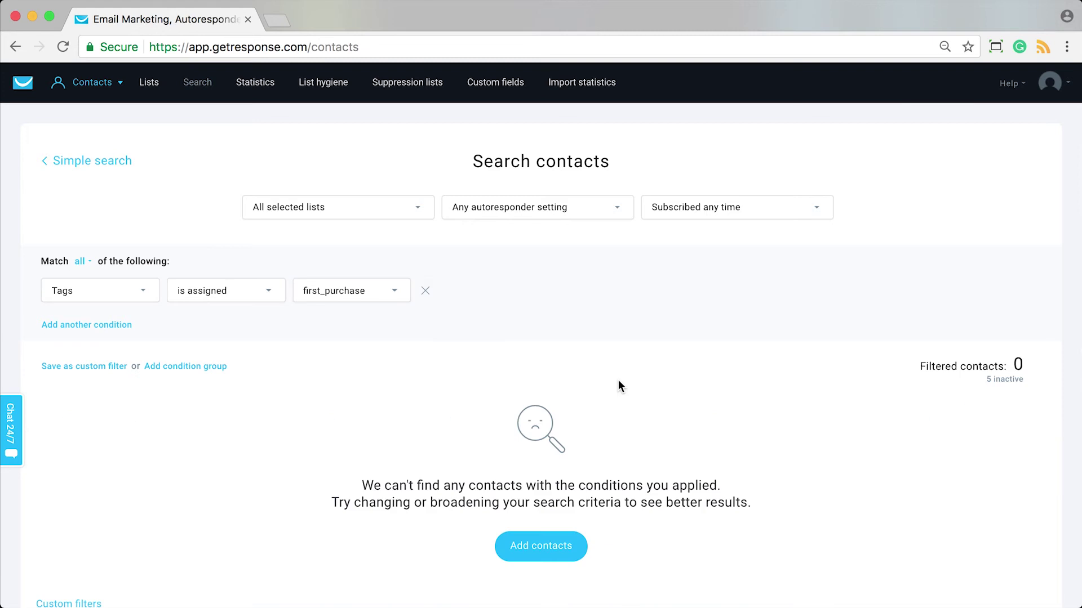
Save the tag search as custom filter 'First purchasers' and dismiss the confirmation.
{"action": "left_click", "coordinate": [99, 372]}
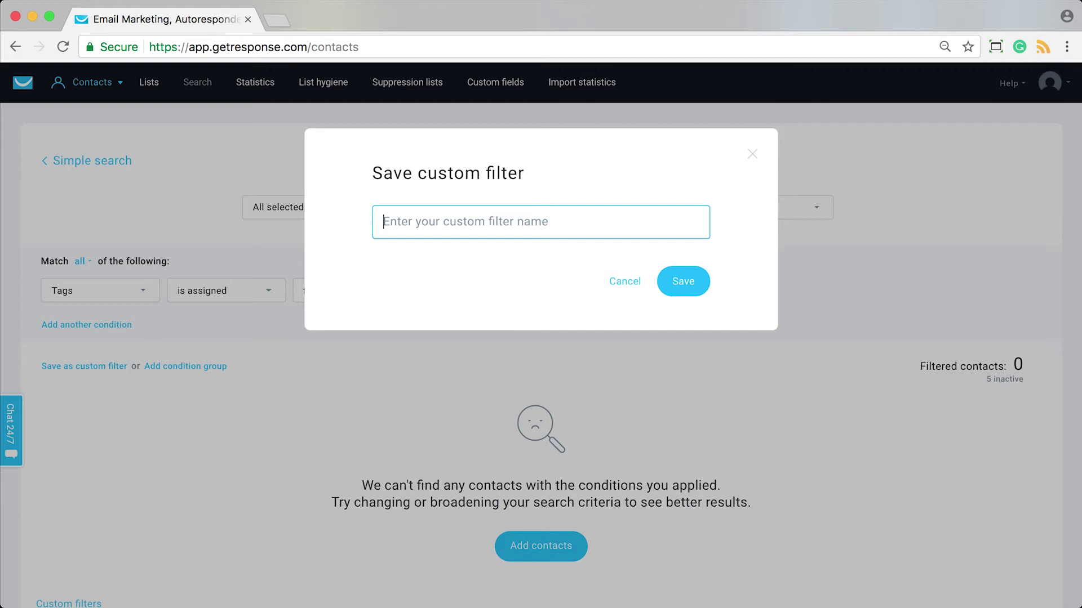
{"action": "type", "text": "First purchasers"}
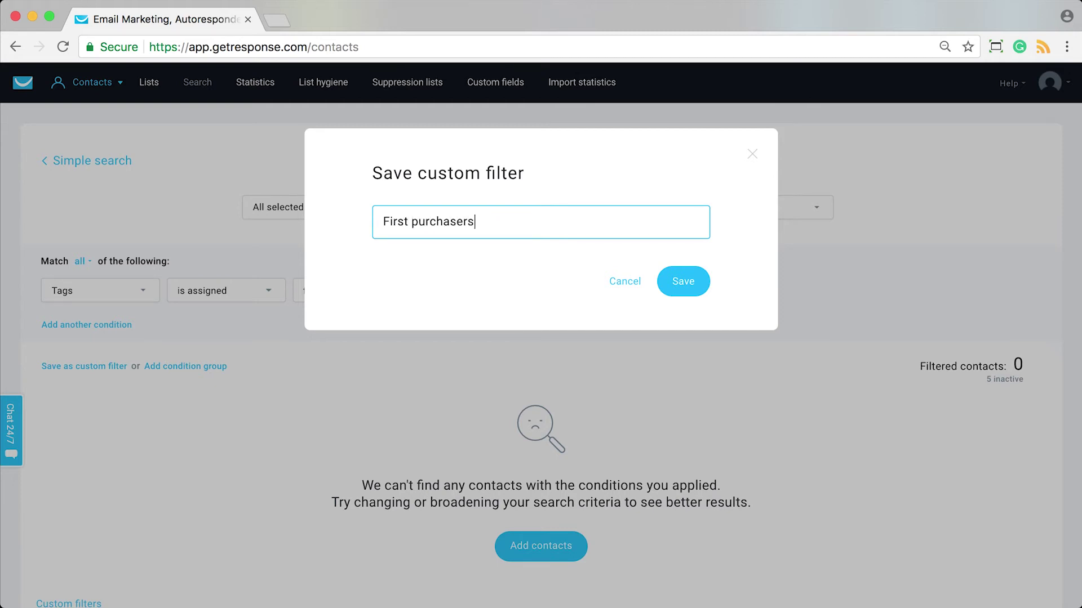
{"action": "left_click", "coordinate": [683, 280]}
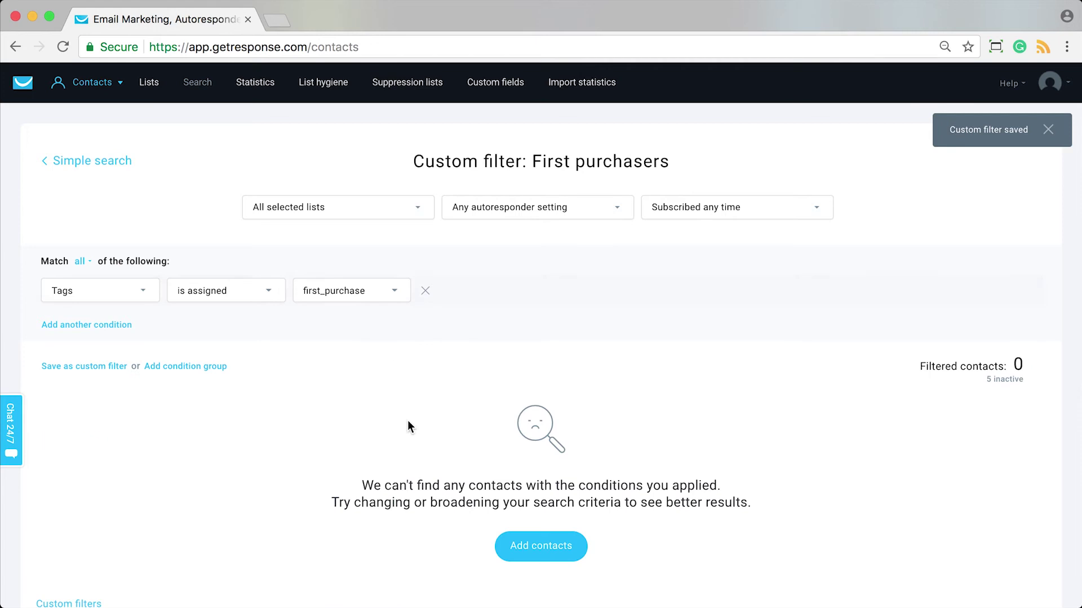
{"action": "left_click", "coordinate": [1048, 130]}
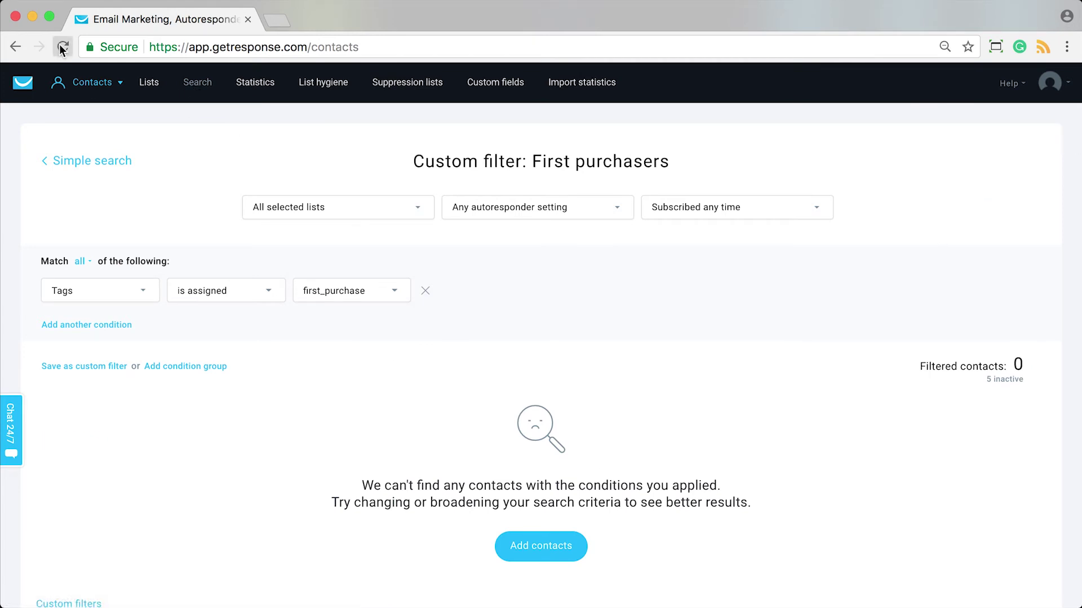
Reload advanced search and apply the condition 'Tags is assigned repeat_purchase'.
{"action": "left_click", "coordinate": [62, 46]}
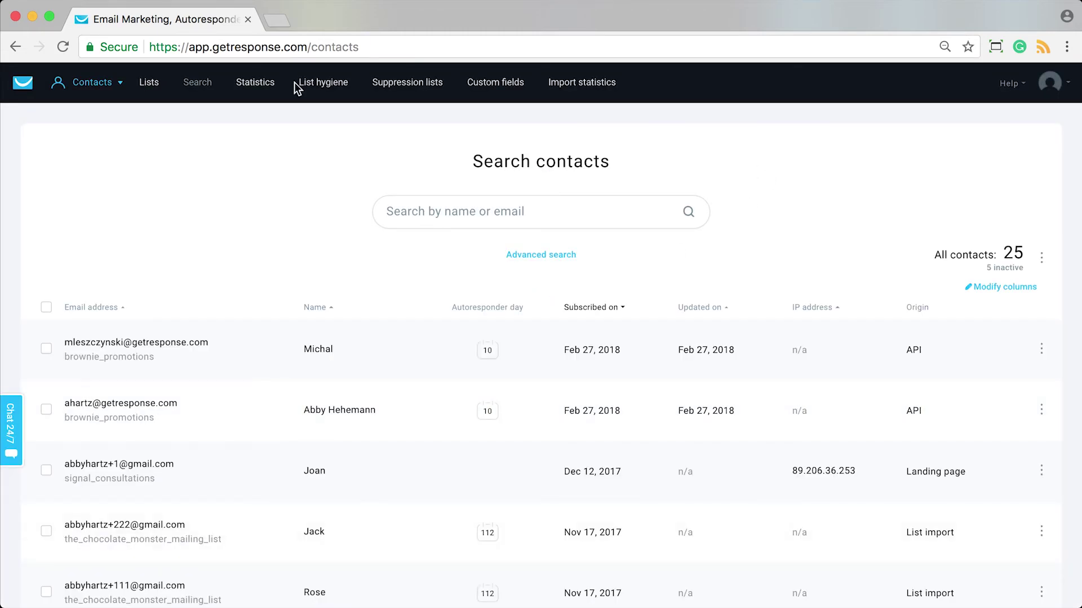
{"action": "left_click", "coordinate": [541, 255]}
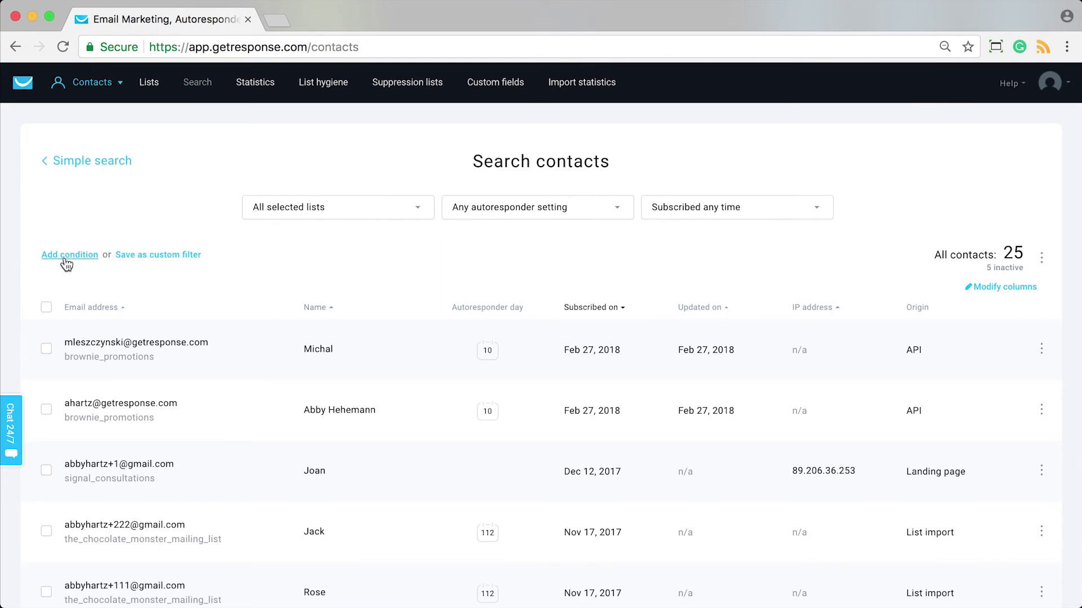
{"action": "left_click", "coordinate": [85, 261]}
{"action": "left_click", "coordinate": [97, 300]}
{"action": "left_click", "coordinate": [70, 388]}
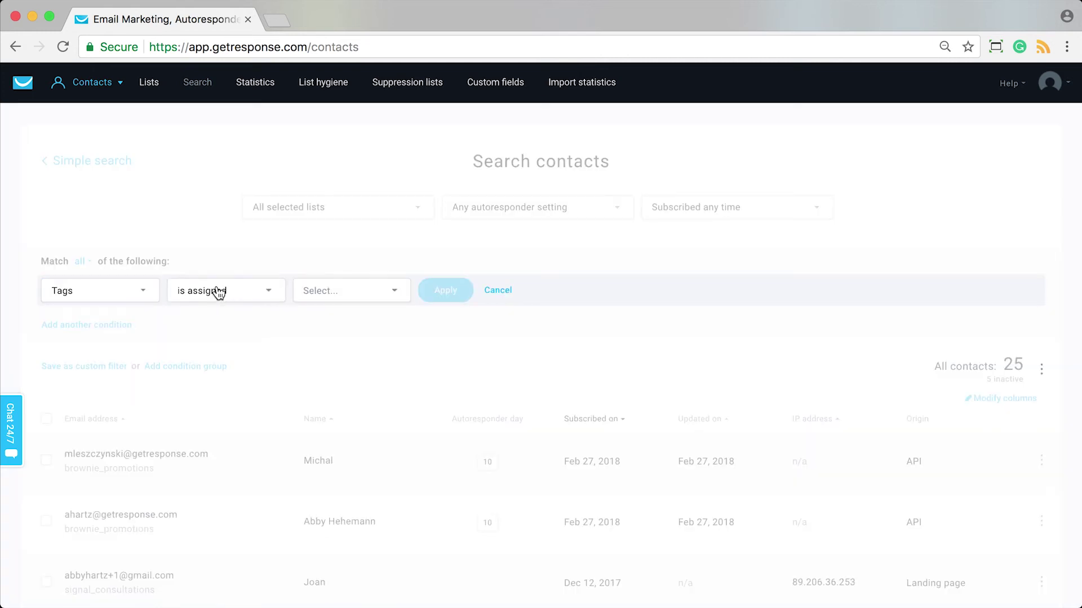
{"action": "left_click", "coordinate": [219, 292]}
{"action": "left_click", "coordinate": [338, 291]}
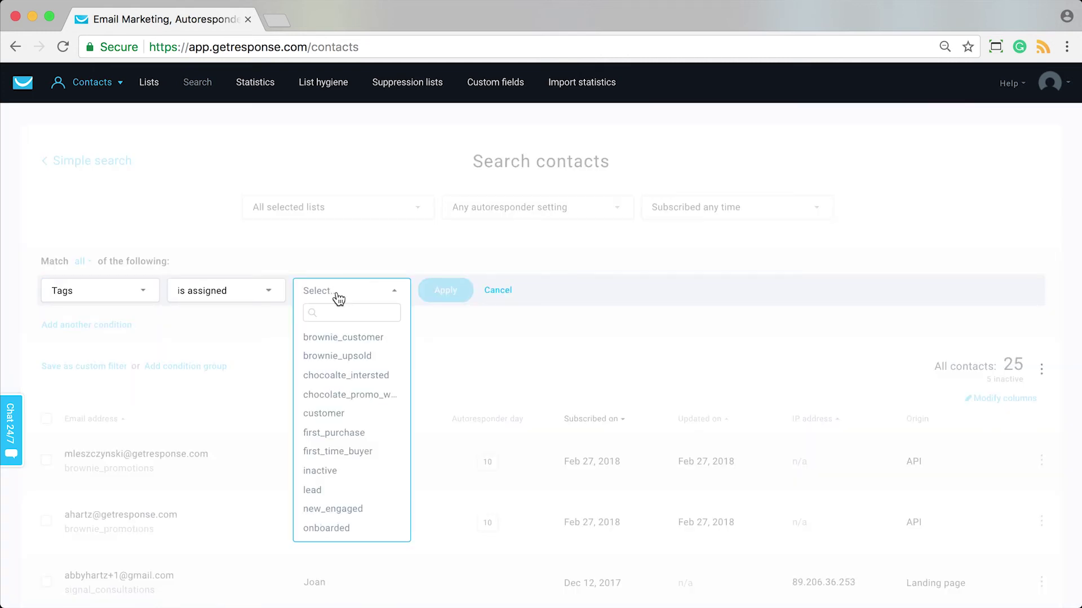
{"action": "type", "text": "repe"}
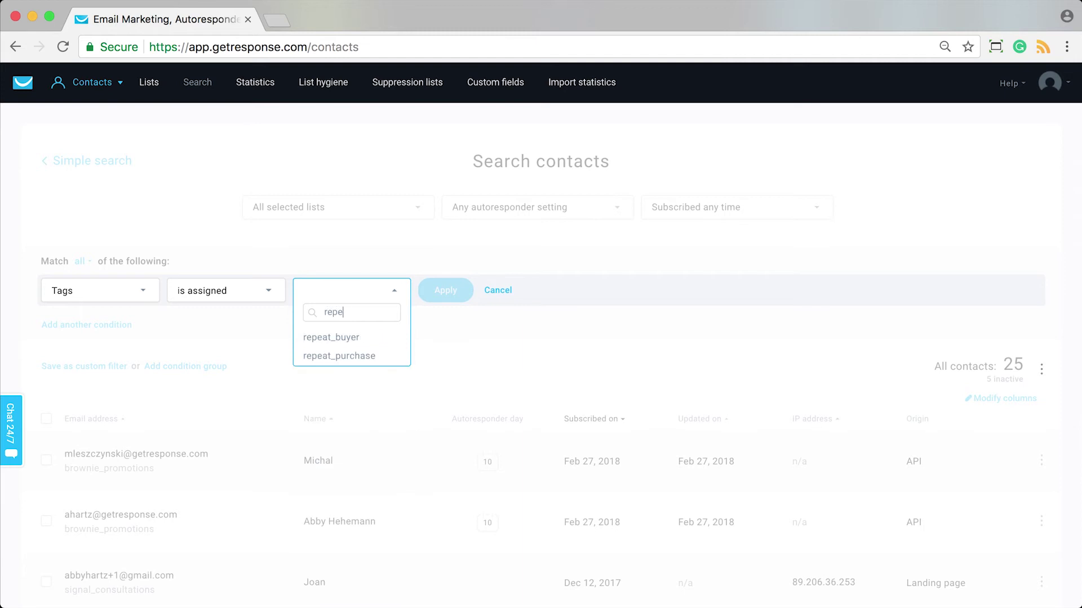
{"action": "left_click", "coordinate": [365, 357]}
{"action": "left_click", "coordinate": [448, 293]}
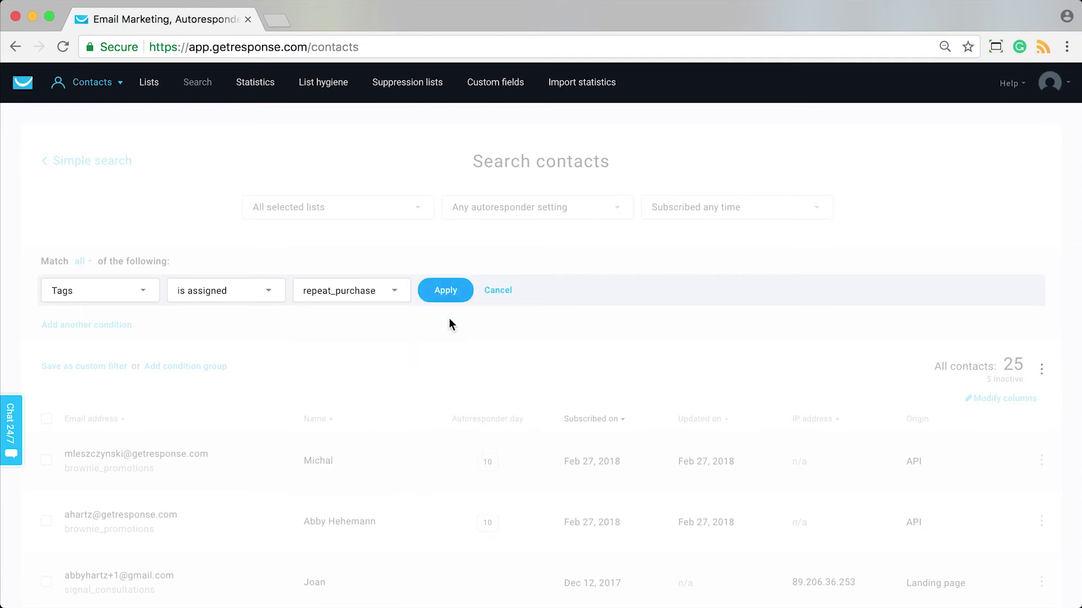
Save this search as the custom filter 'Repeat purchasers'.
{"action": "left_click", "coordinate": [95, 368]}
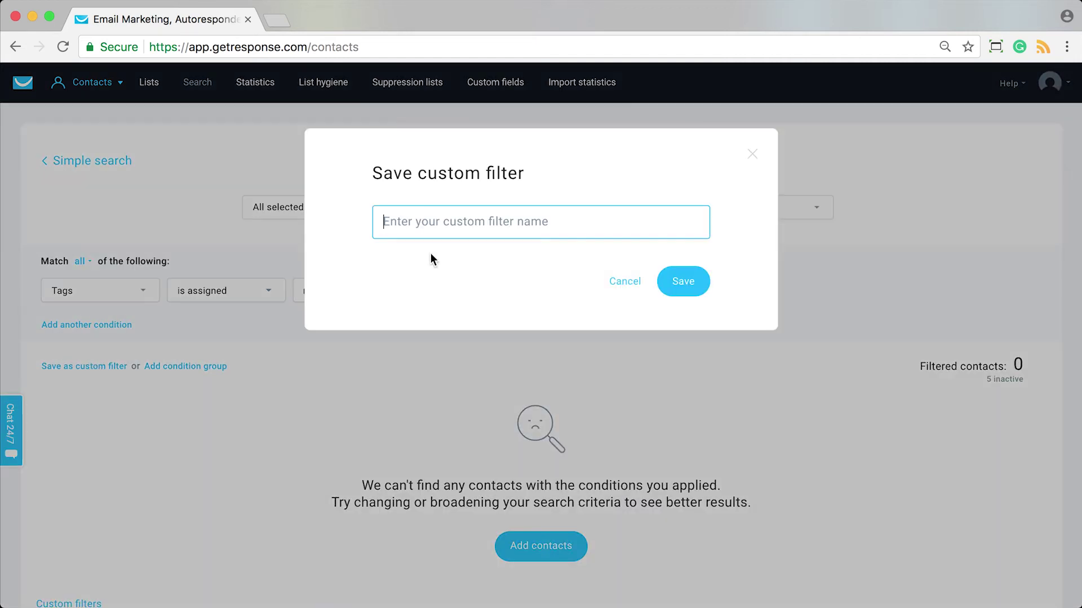
{"action": "type", "text": "Repeat purchasers"}
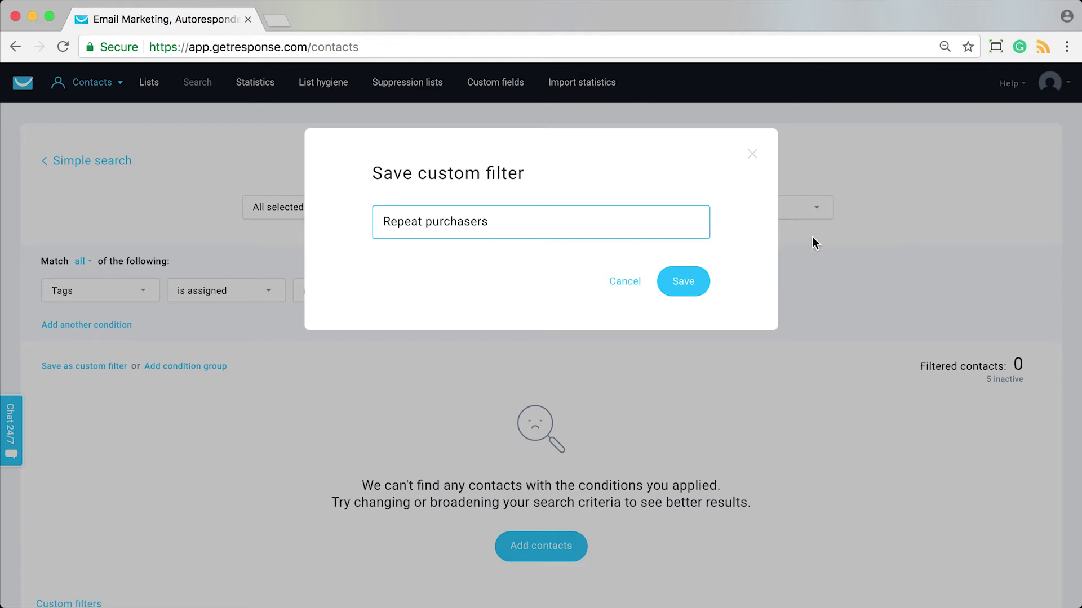
{"action": "left_click", "coordinate": [696, 286]}
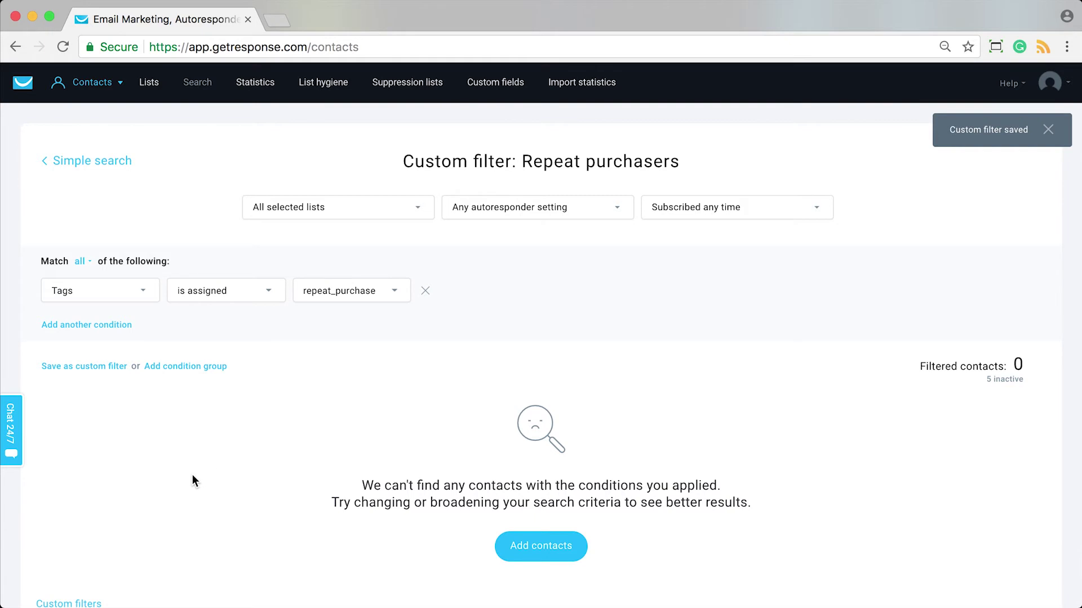
{"action": "left_click", "coordinate": [92, 83]}
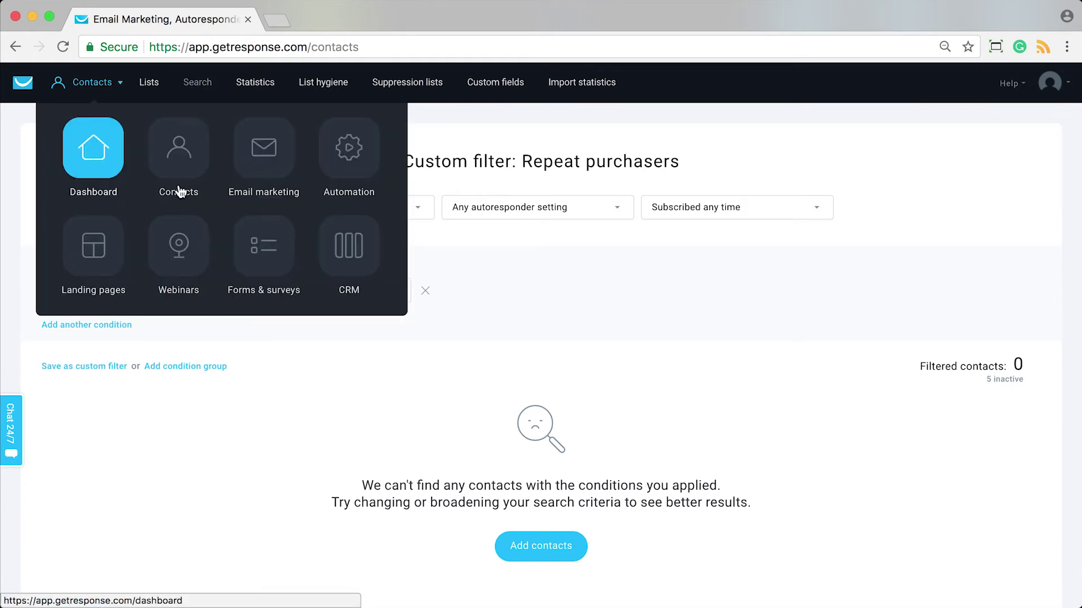
Go to Automation messages and start a new draft message.
{"action": "left_click", "coordinate": [349, 169]}
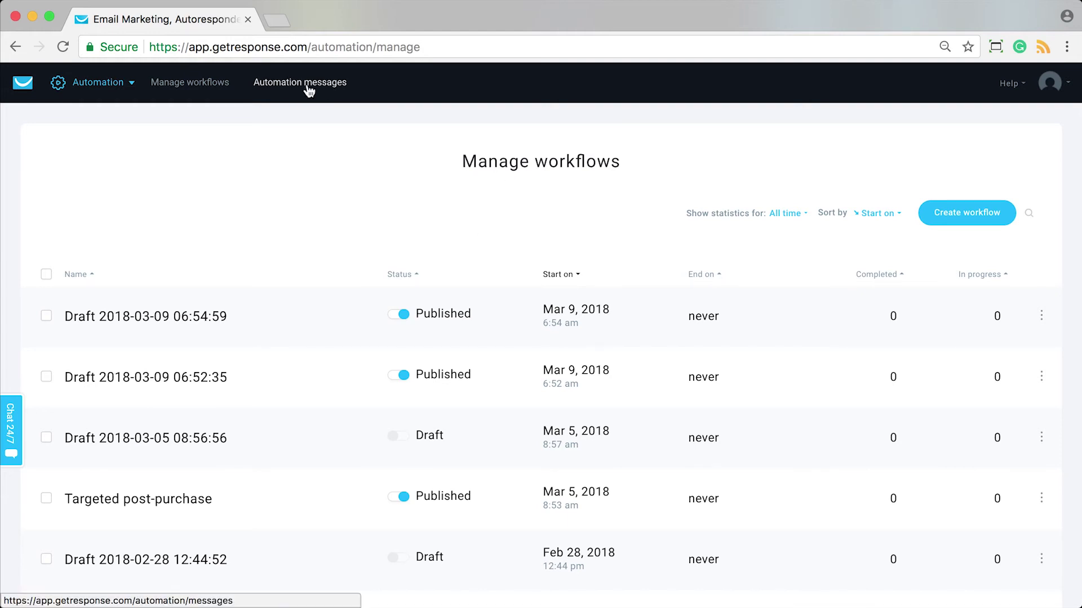
{"action": "left_click", "coordinate": [80, 89]}
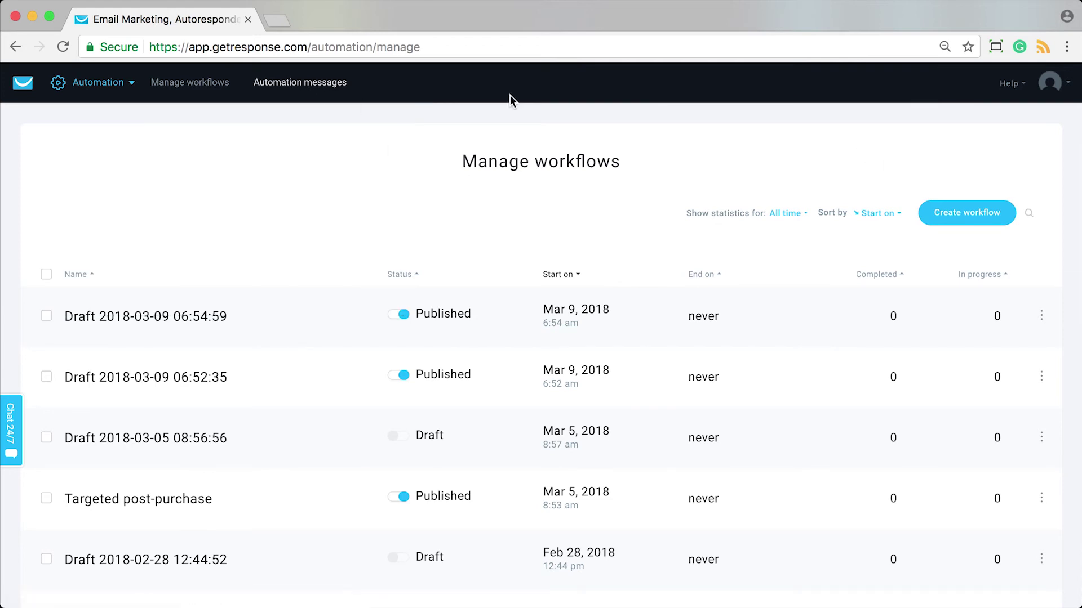
{"action": "left_click", "coordinate": [342, 84]}
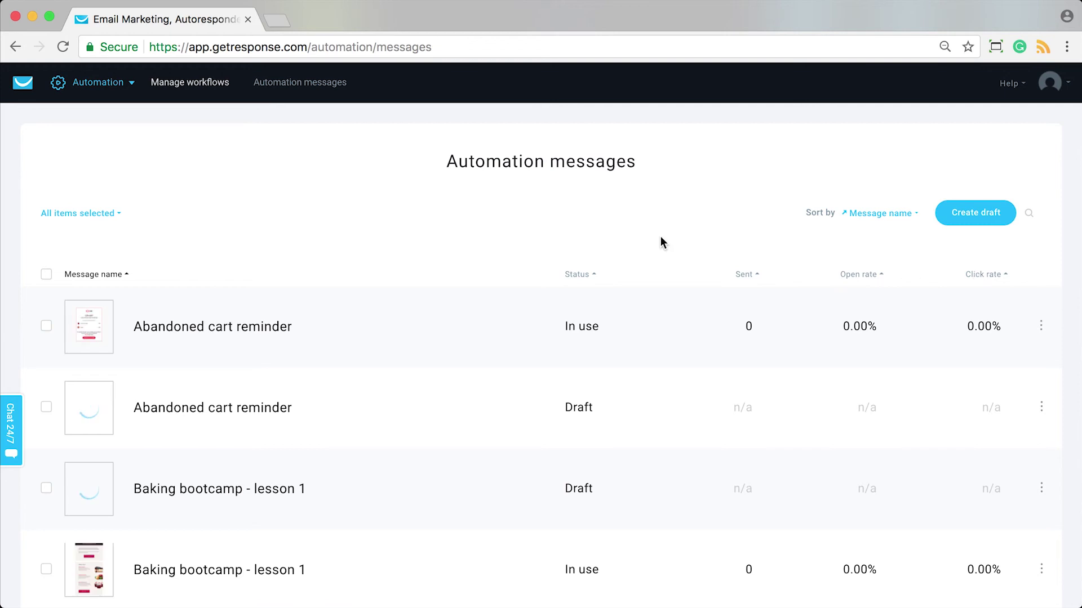
{"action": "left_click", "coordinate": [996, 222]}
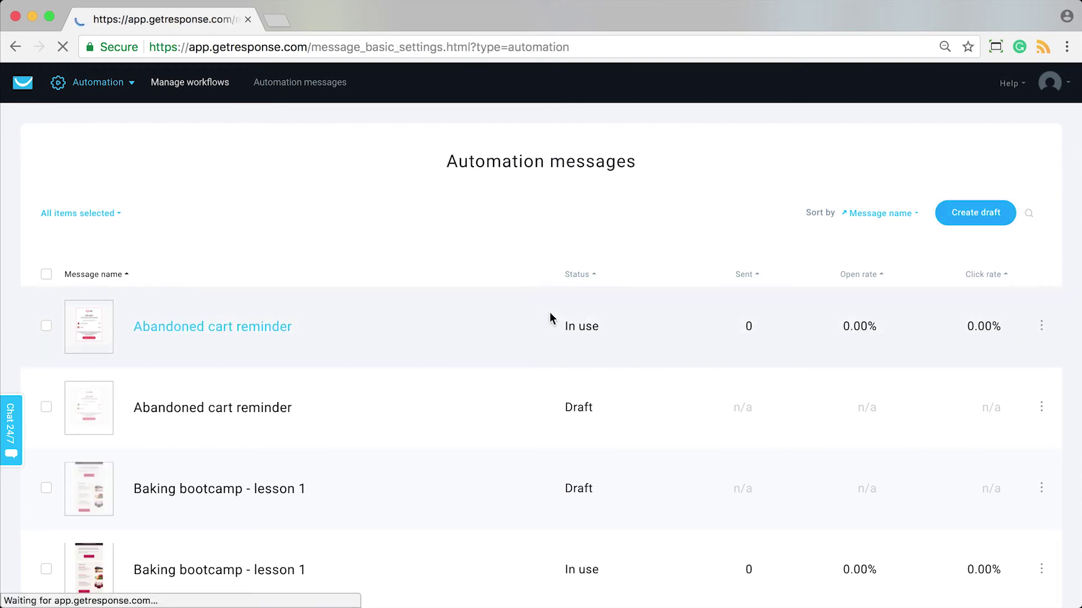
Name the message 'First purchase thank you' with a 'Thanks for your purchase' subject line.
{"action": "left_click", "coordinate": [434, 231]}
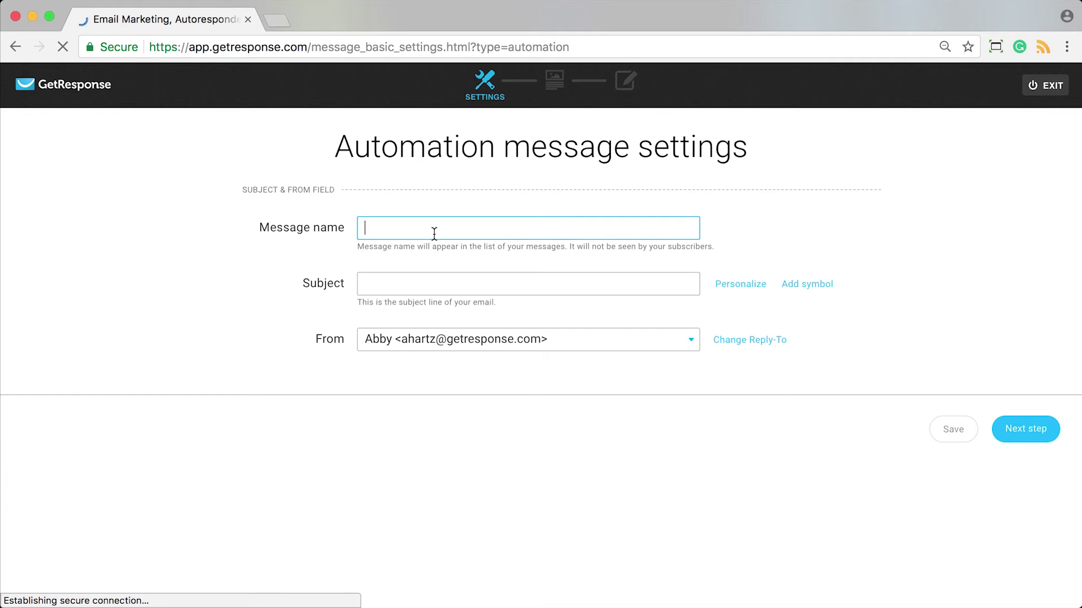
{"action": "type", "text": "First pur"}
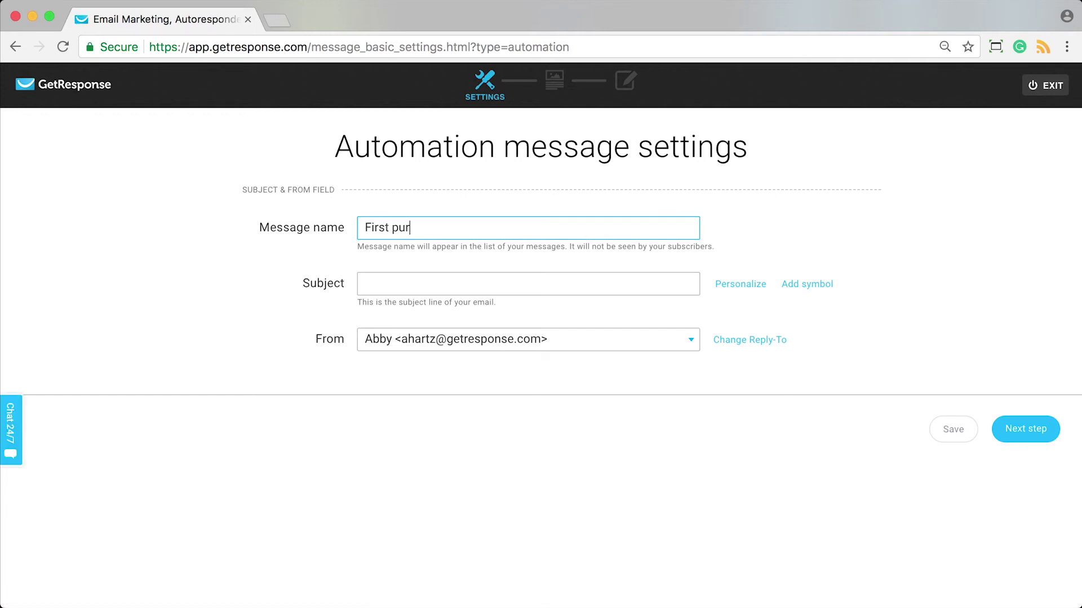
{"action": "type", "text": "chase thank"}
{"action": "left_click", "coordinate": [422, 283]}
{"action": "type", "text": "Thanks for your pu"}
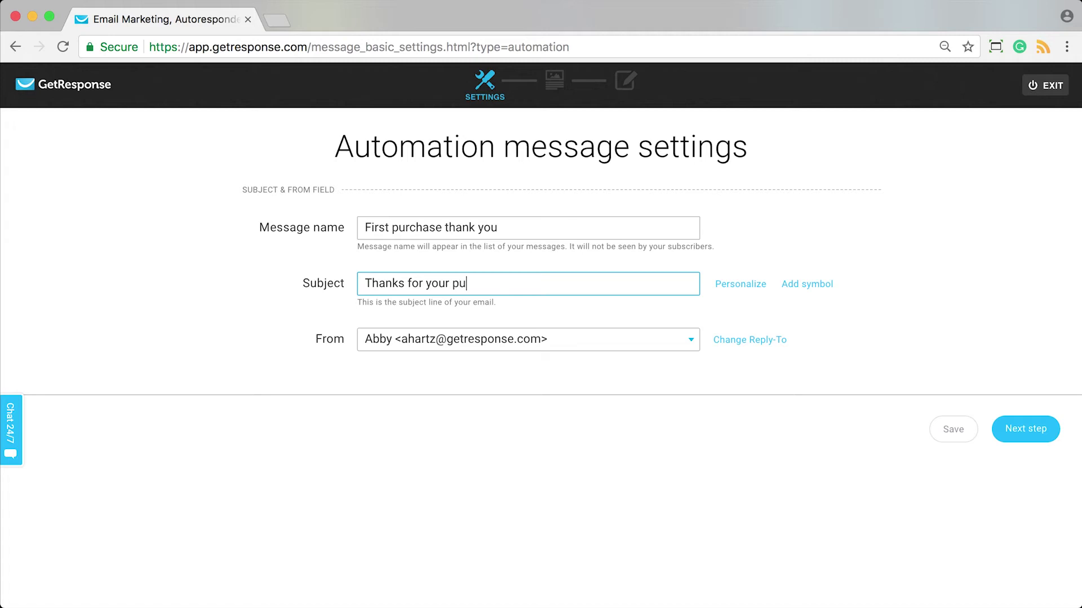
{"action": "type", "text": "rchase!"}
{"action": "left_click", "coordinate": [1030, 431]}
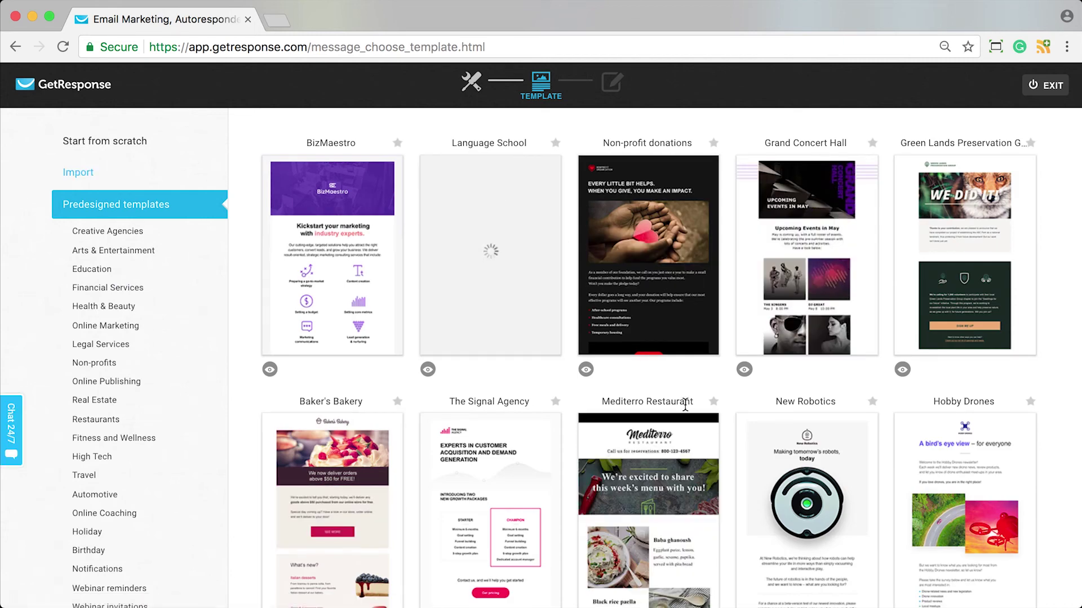
Apply the 'Thank you for your purchase!' template, view the ecommerce blocks, and save the draft.
{"action": "scroll", "coordinate": [685, 404], "scroll_direction": "down", "scroll_amount": 6}
{"action": "scroll", "coordinate": [685, 404], "scroll_direction": "down", "scroll_amount": 5}
{"action": "scroll", "coordinate": [687, 412], "scroll_direction": "down", "scroll_amount": 2}
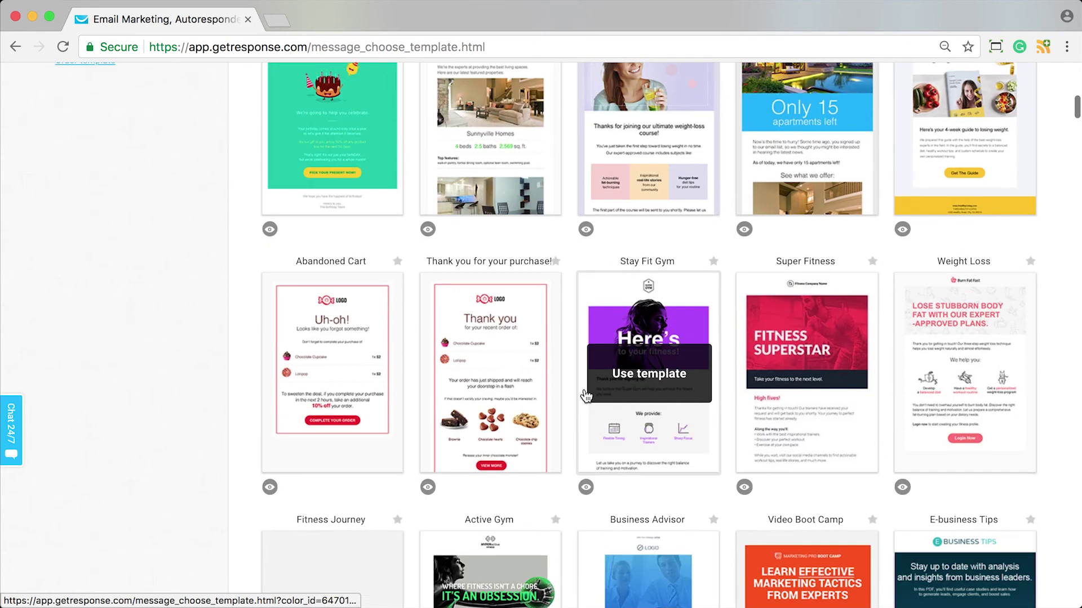
{"action": "left_click", "coordinate": [490, 383]}
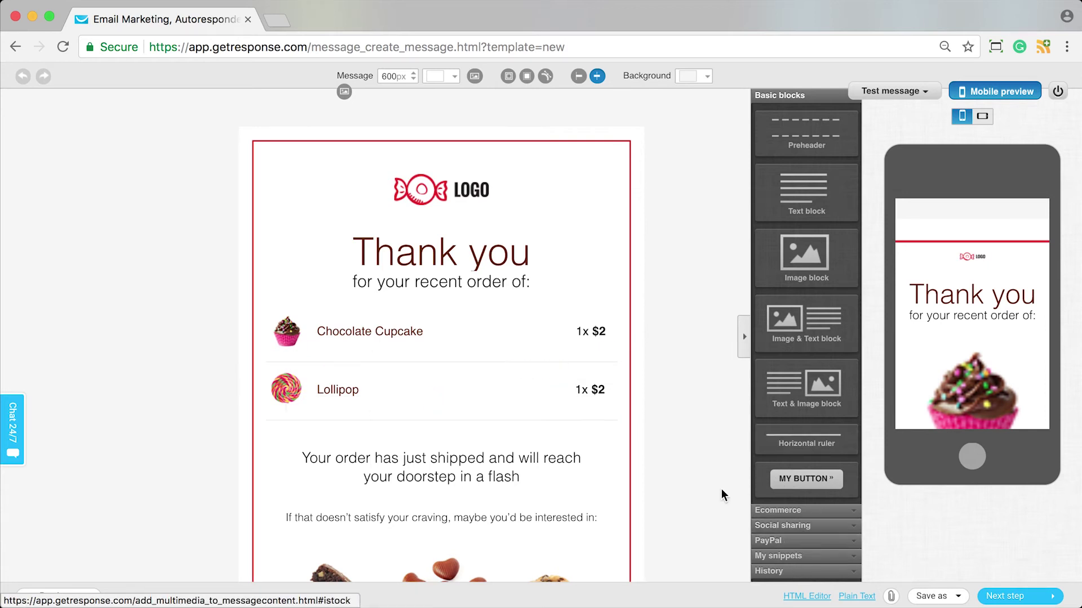
{"action": "left_click", "coordinate": [804, 511]}
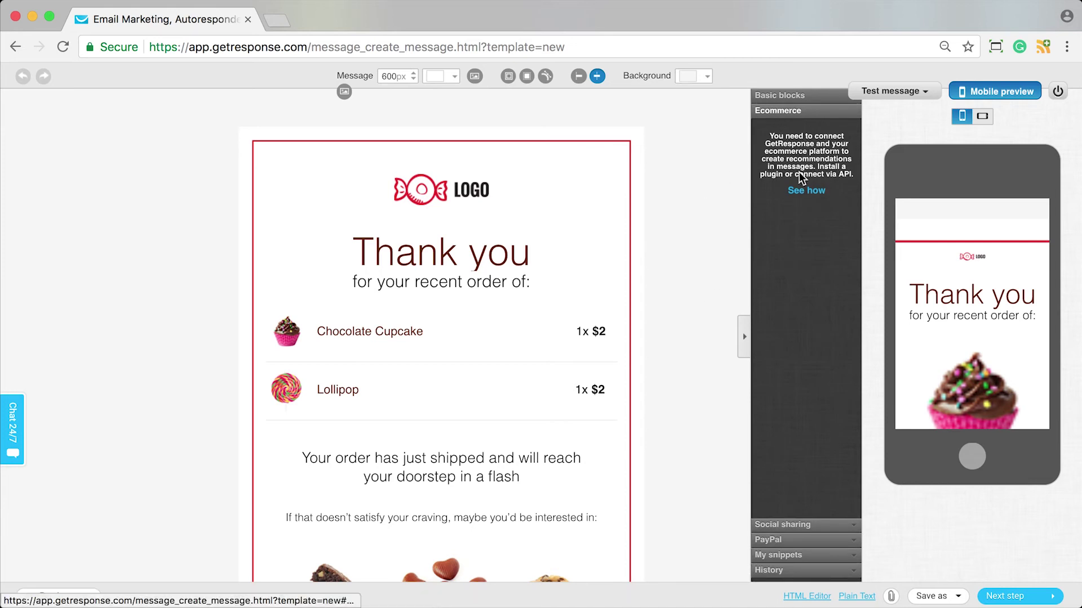
{"action": "scroll", "coordinate": [536, 498], "scroll_direction": "down", "scroll_amount": 5}
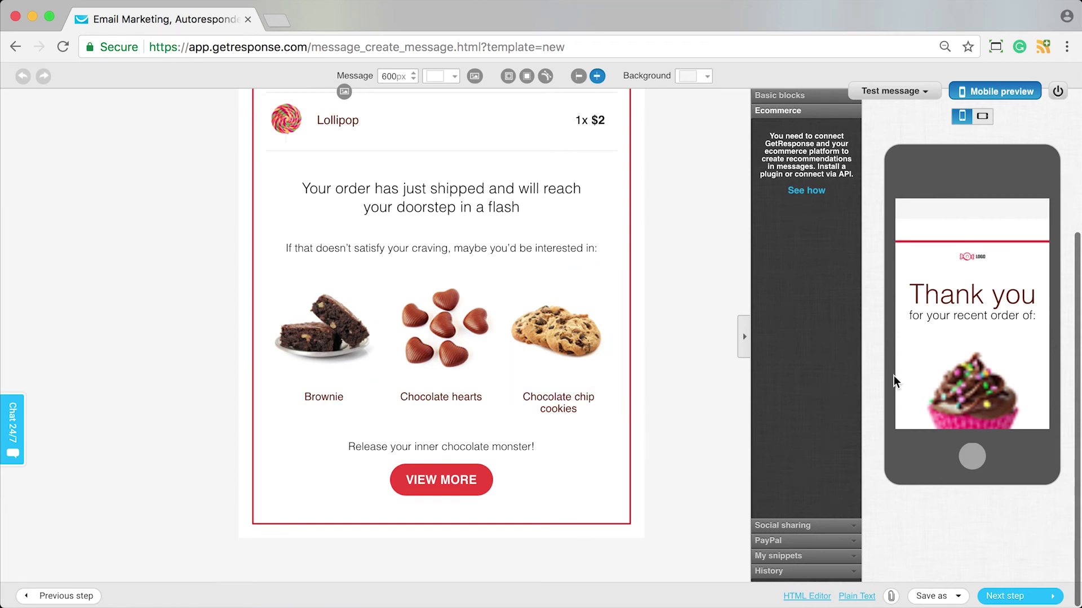
{"action": "left_click", "coordinate": [1009, 596]}
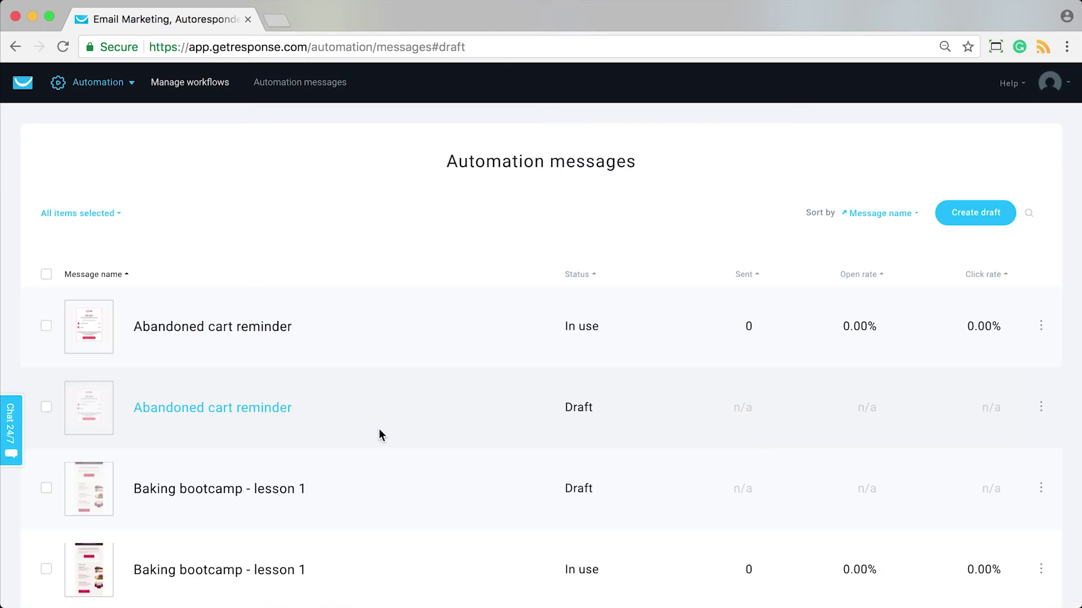
{"action": "left_click", "coordinate": [1026, 218]}
{"action": "type", "text": "first purchase"}
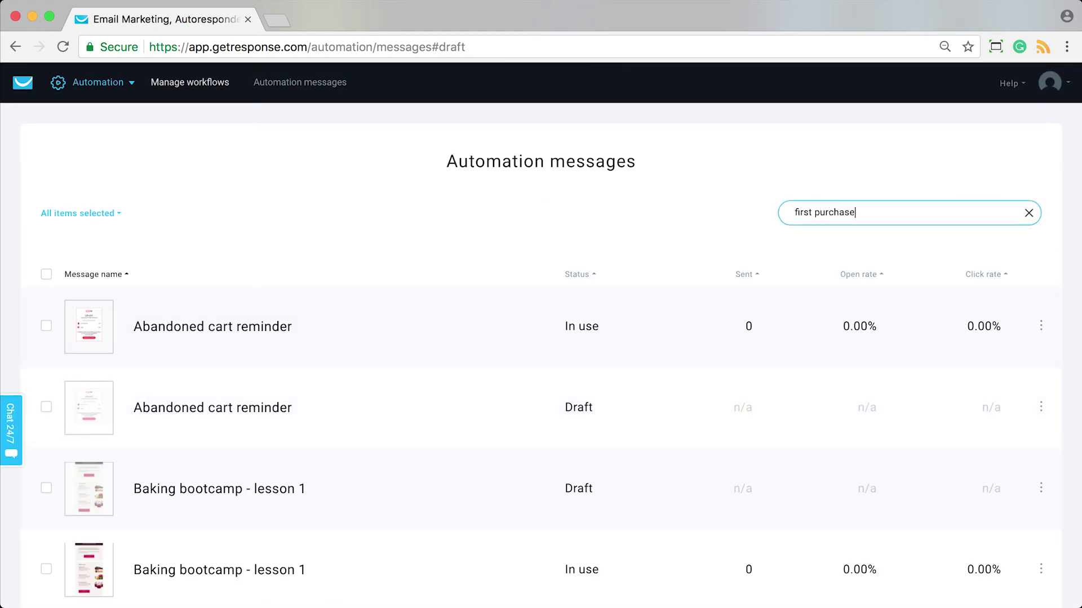
{"action": "key", "text": "Return"}
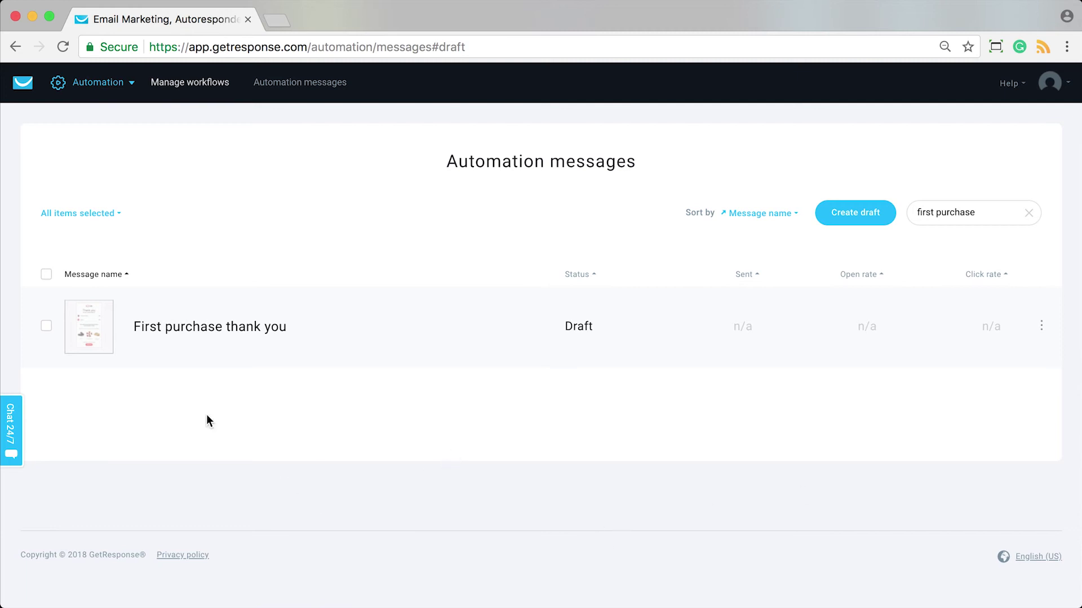
{"action": "left_click", "coordinate": [1029, 213]}
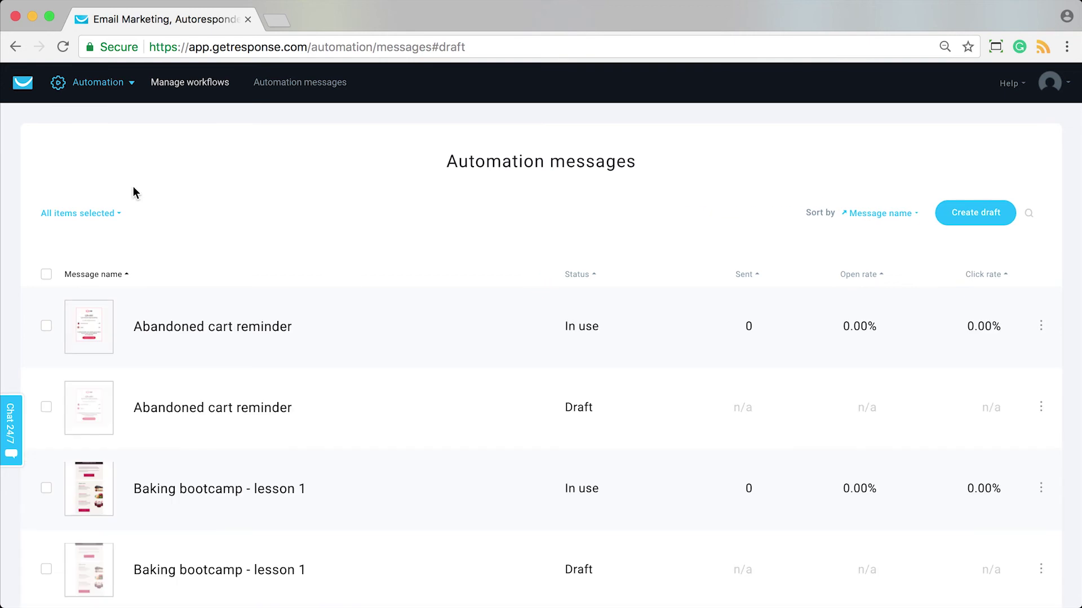
From Manage workflows, preview the Targeted post-purchase follow-up template and build a new workflow from it.
{"action": "left_click", "coordinate": [93, 84]}
{"action": "left_click", "coordinate": [178, 88]}
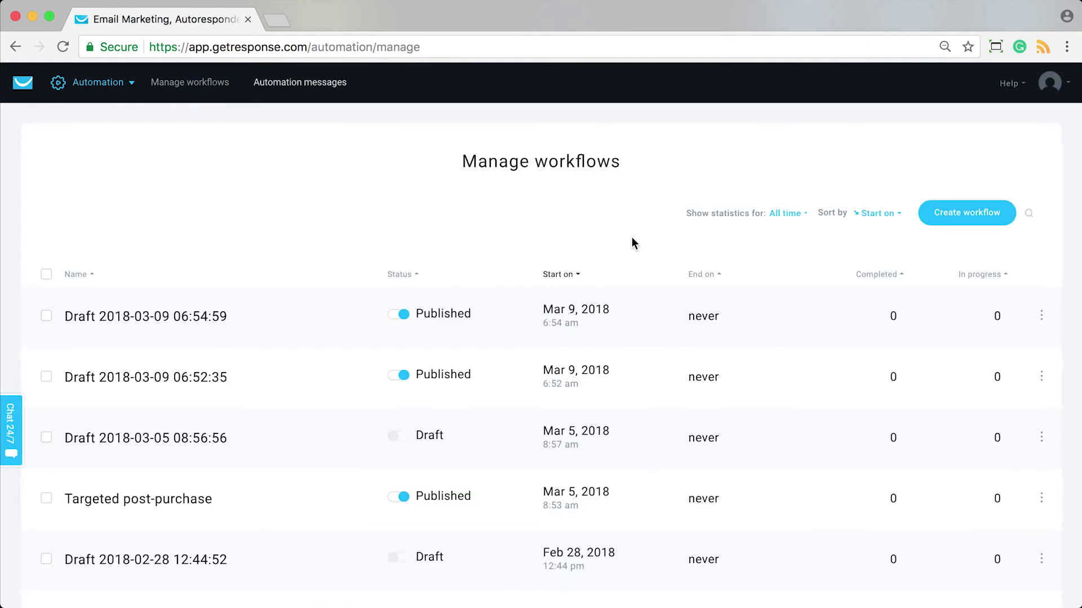
{"action": "left_click", "coordinate": [973, 214]}
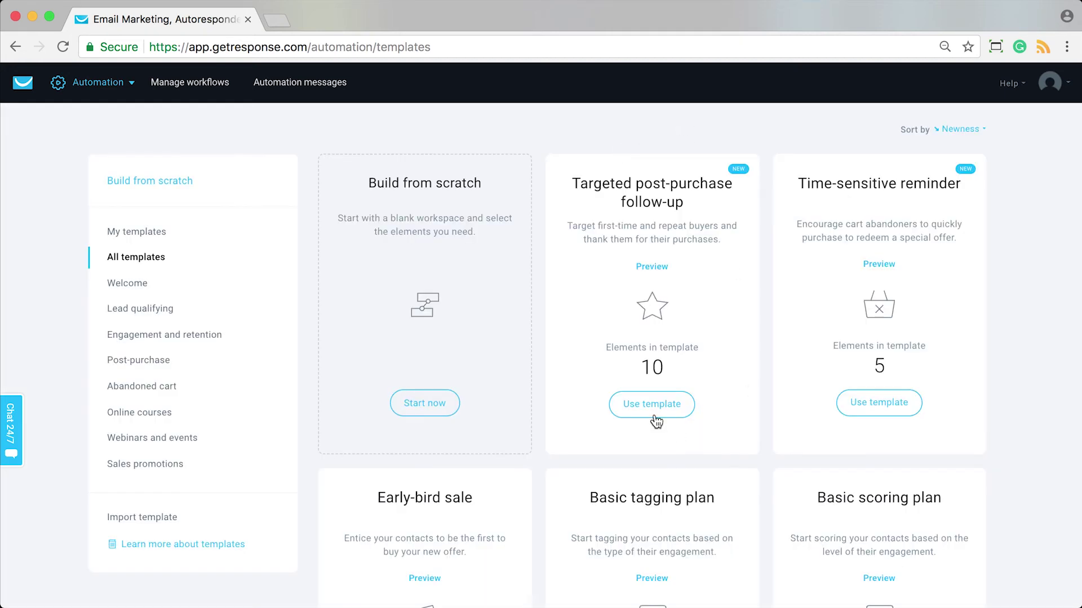
{"action": "left_click", "coordinate": [652, 266]}
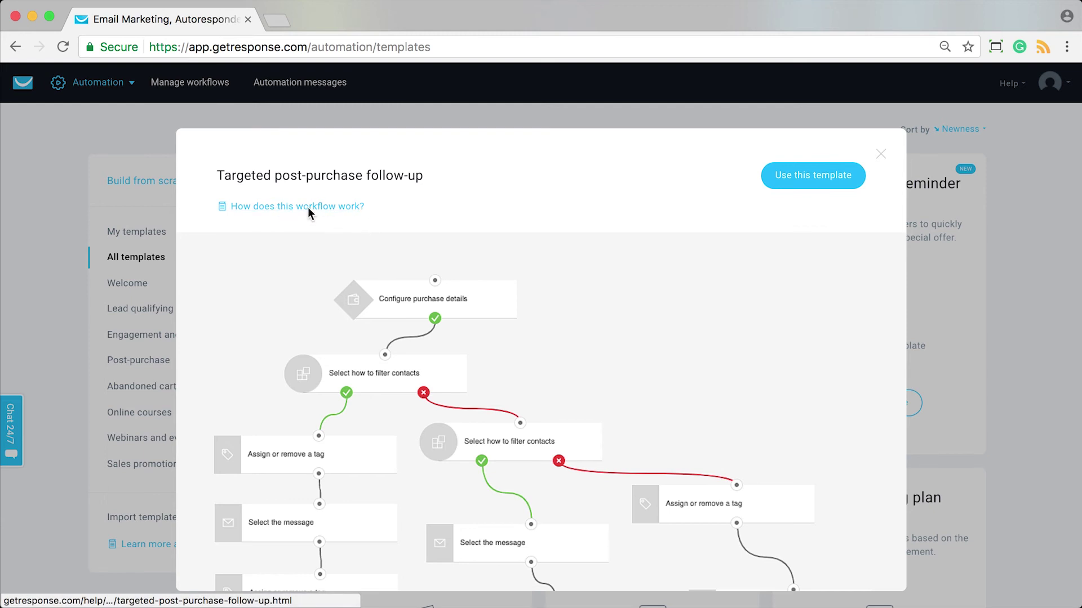
{"action": "left_click", "coordinate": [882, 156]}
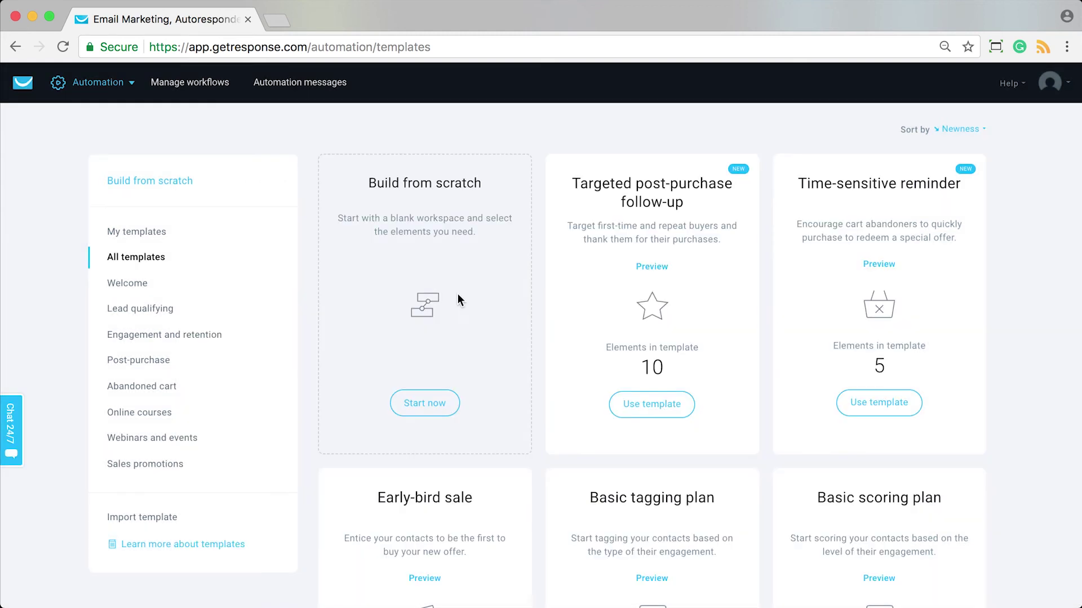
{"action": "left_click", "coordinate": [653, 408]}
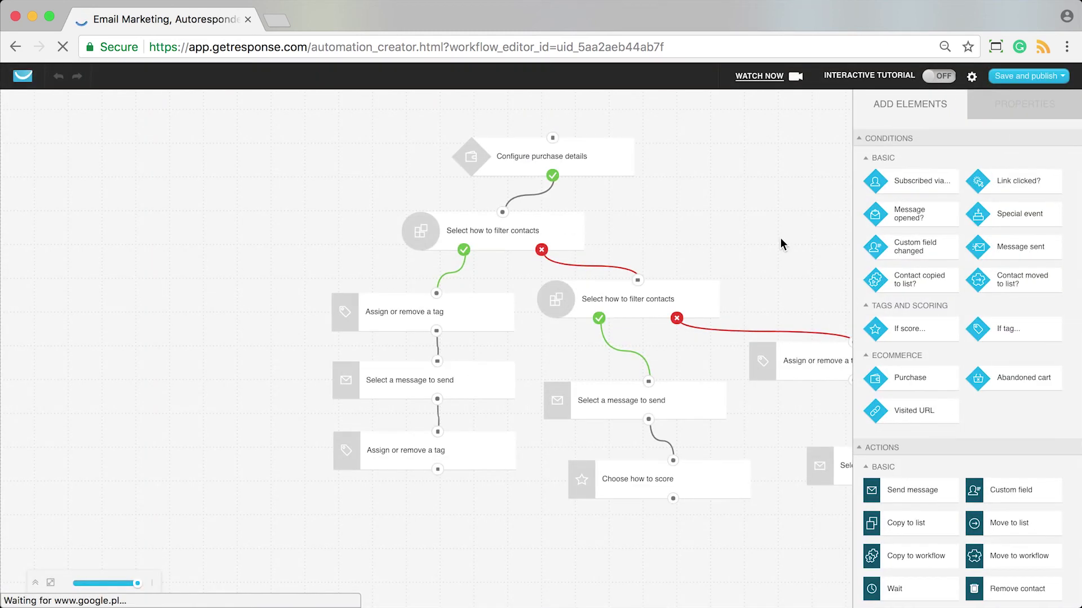
{"action": "left_click", "coordinate": [590, 167]}
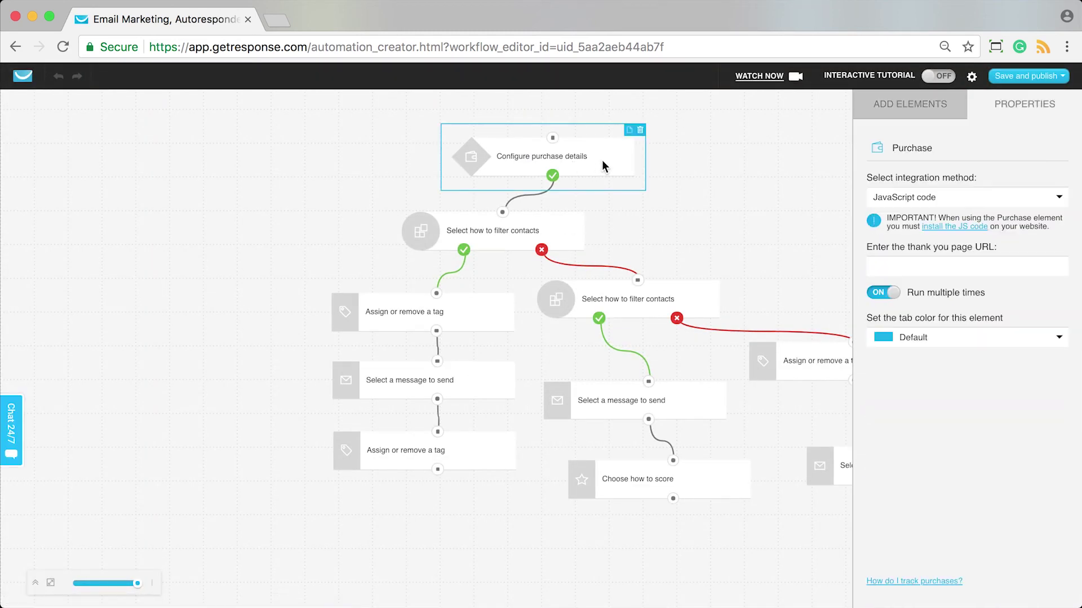
{"action": "left_click", "coordinate": [755, 174]}
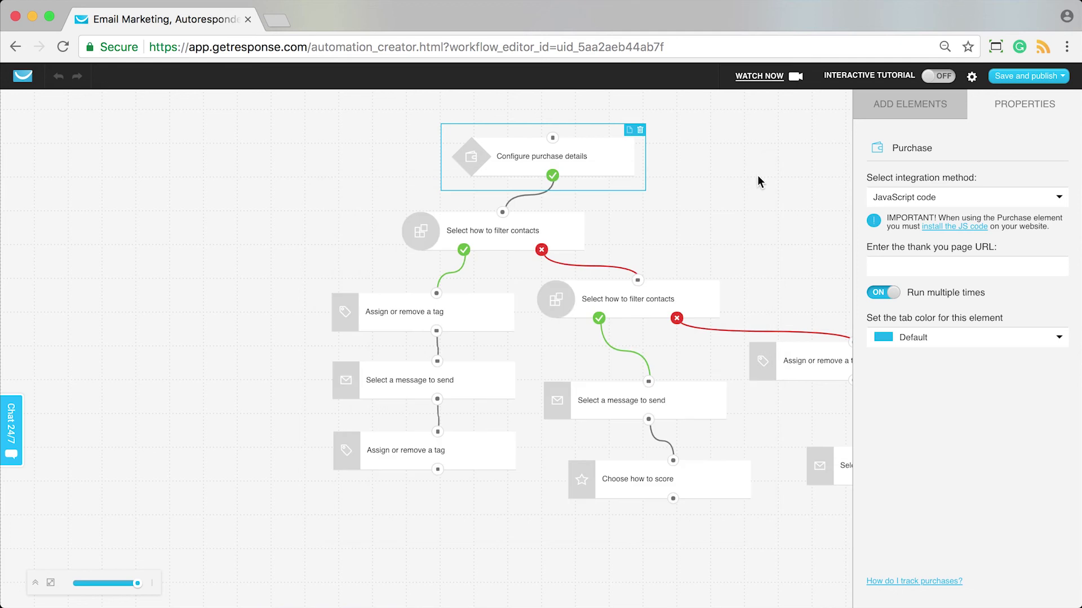
{"action": "left_click", "coordinate": [973, 206]}
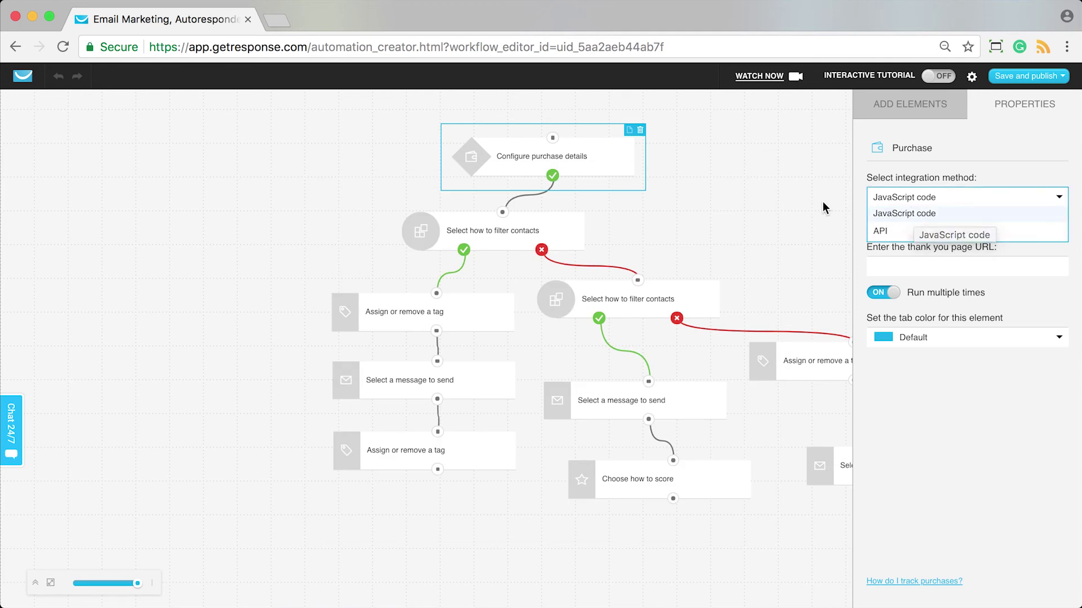
{"action": "left_click", "coordinate": [809, 225]}
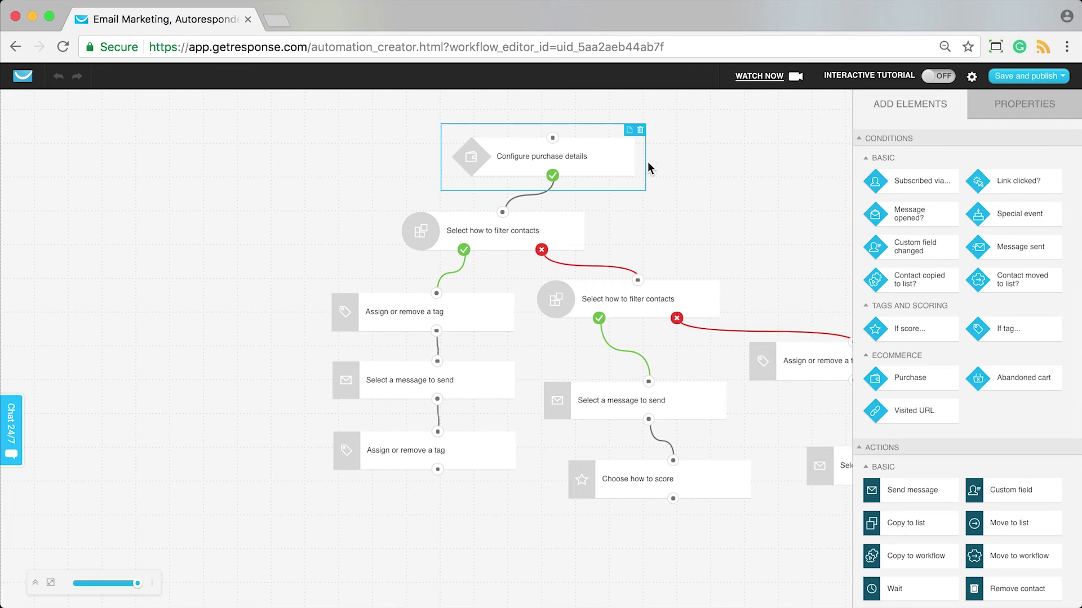
{"action": "left_click", "coordinate": [1017, 105]}
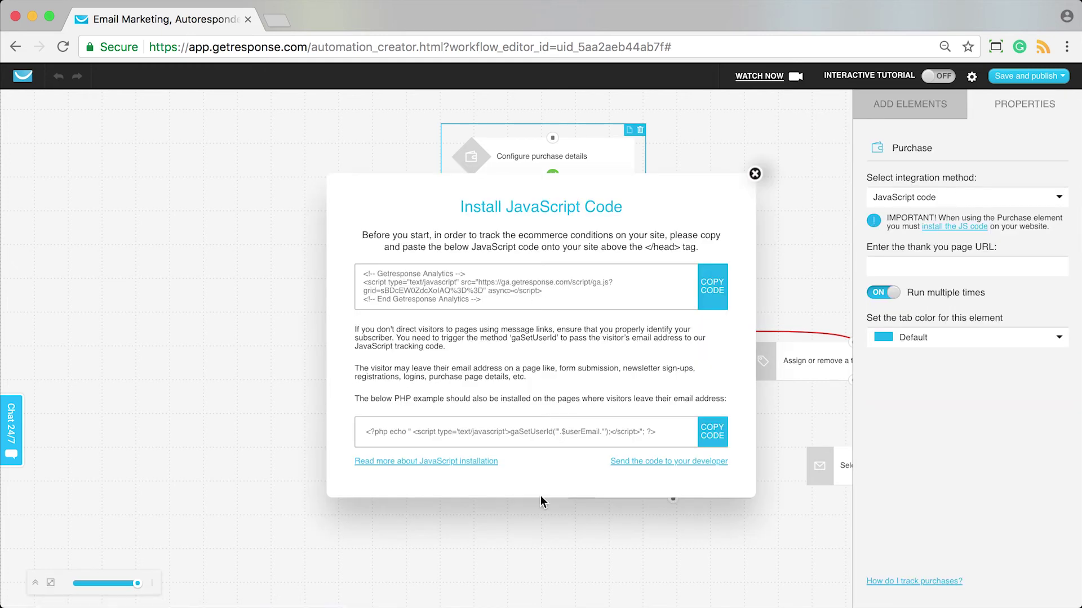
{"action": "left_click", "coordinate": [755, 174]}
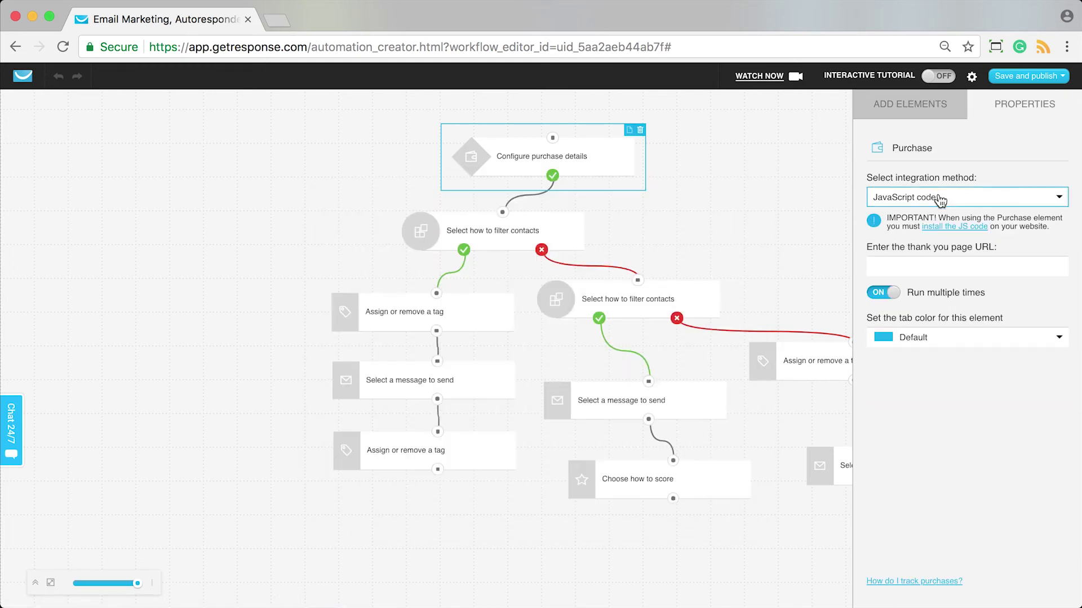
{"action": "left_click", "coordinate": [939, 198]}
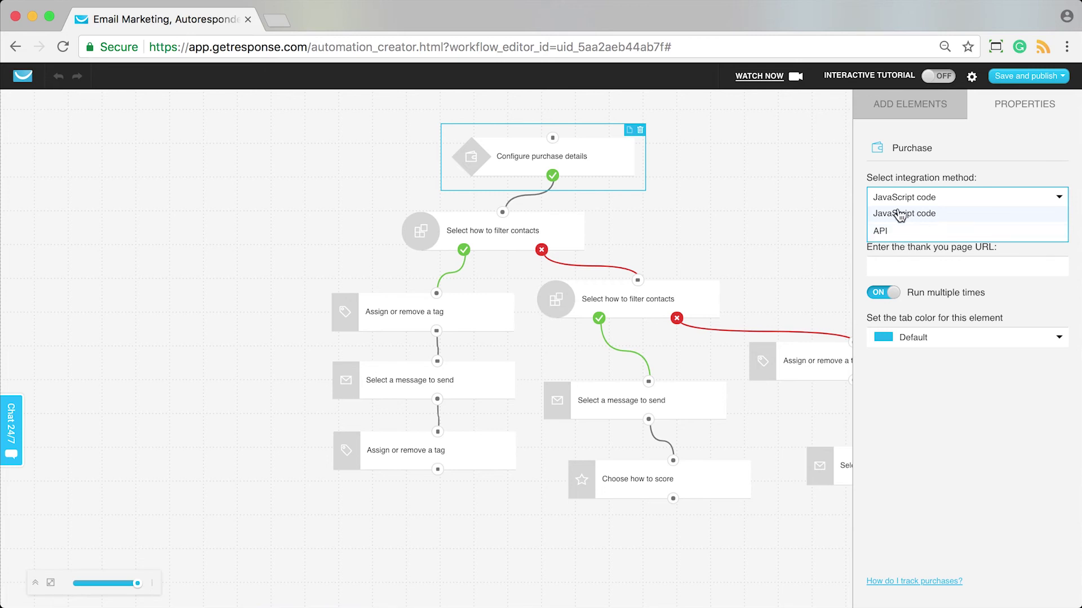
{"action": "left_click", "coordinate": [887, 266]}
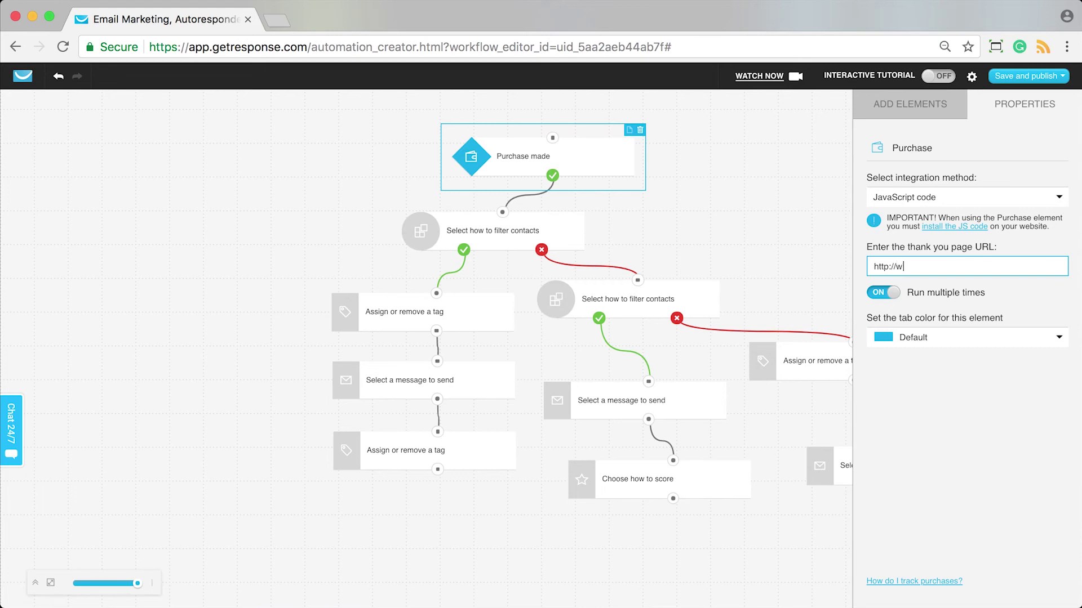
{"action": "type", "text": "http://www.gr8shop.co/thank-you"}
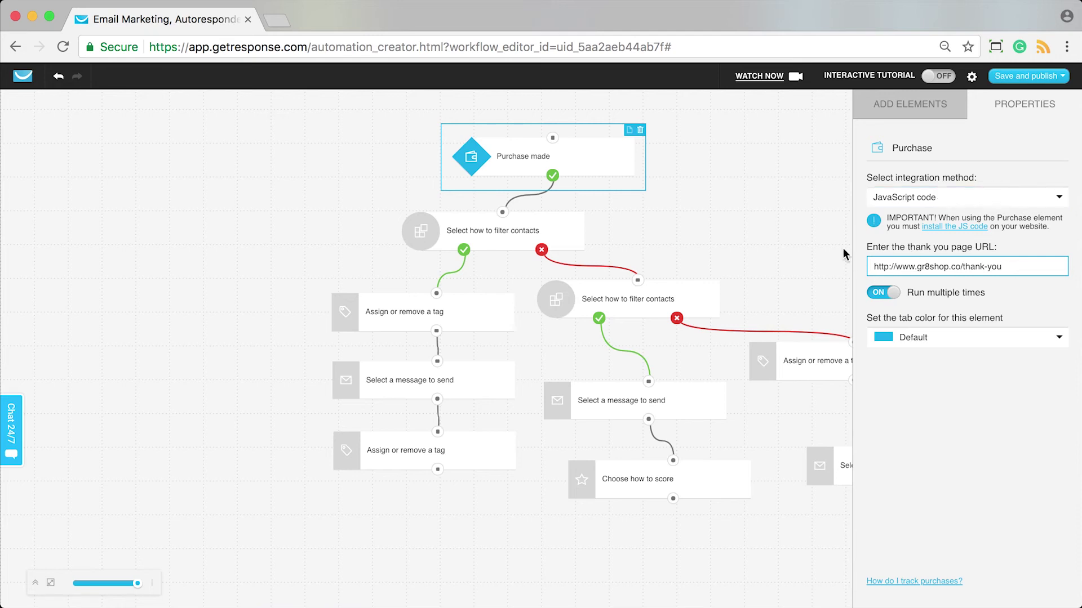
Set the first Dynamic segment filter to use the existing saved segment First purchasers.
{"action": "left_click", "coordinate": [559, 228]}
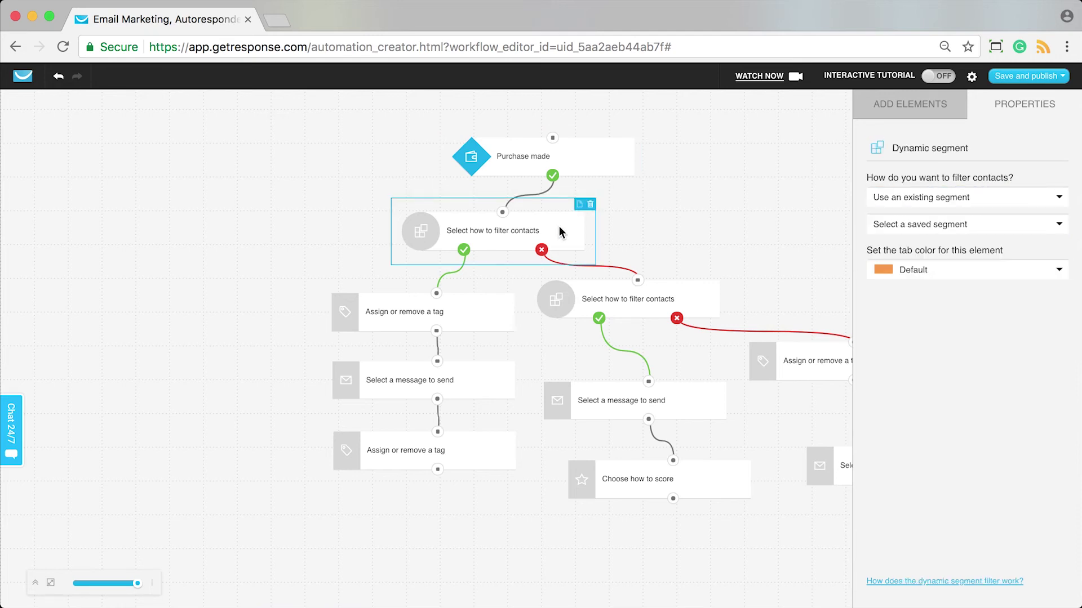
{"action": "left_click", "coordinate": [910, 107]}
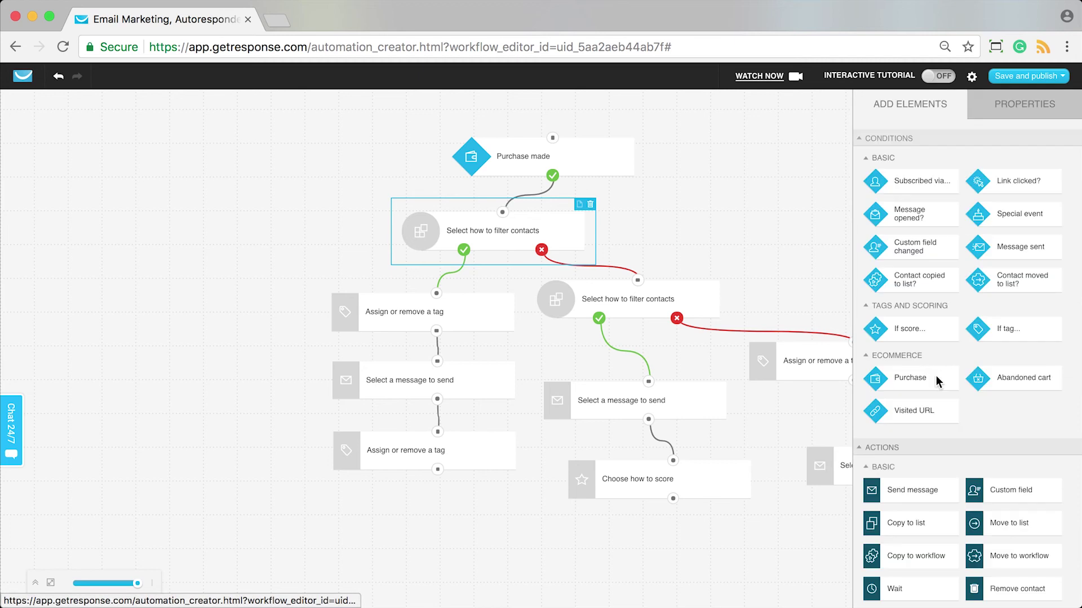
{"action": "scroll", "coordinate": [947, 468], "scroll_direction": "down", "scroll_amount": 3}
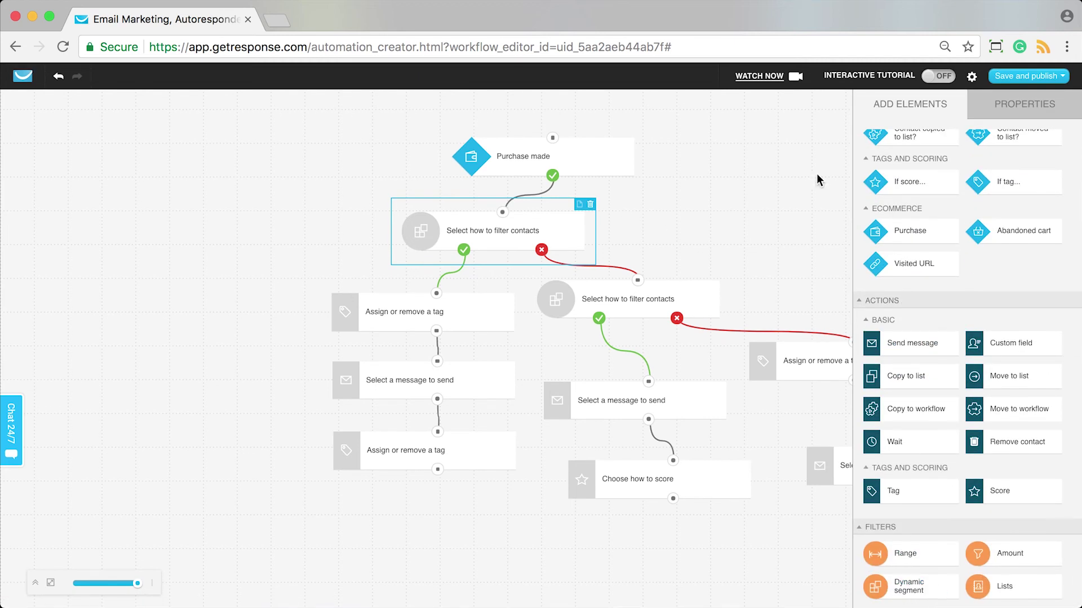
{"action": "left_click", "coordinate": [1011, 110]}
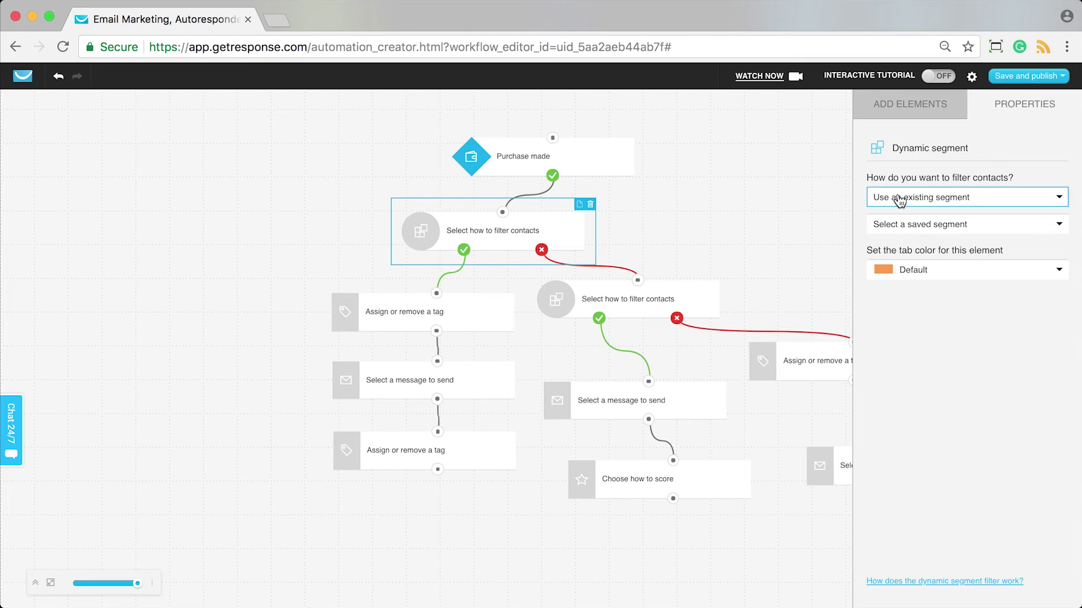
{"action": "left_click", "coordinate": [911, 234]}
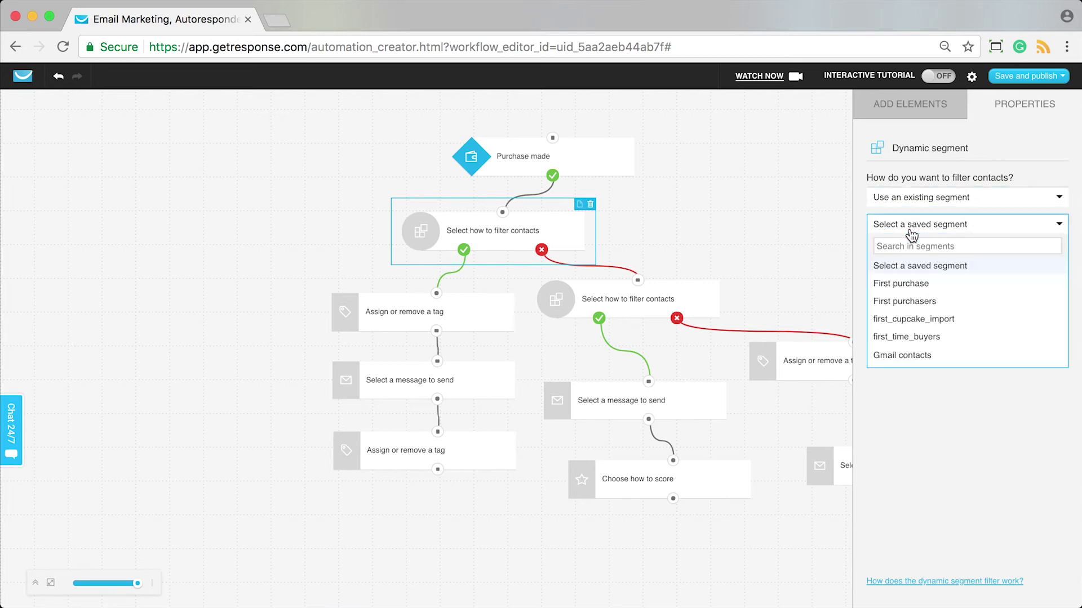
{"action": "left_click", "coordinate": [911, 302]}
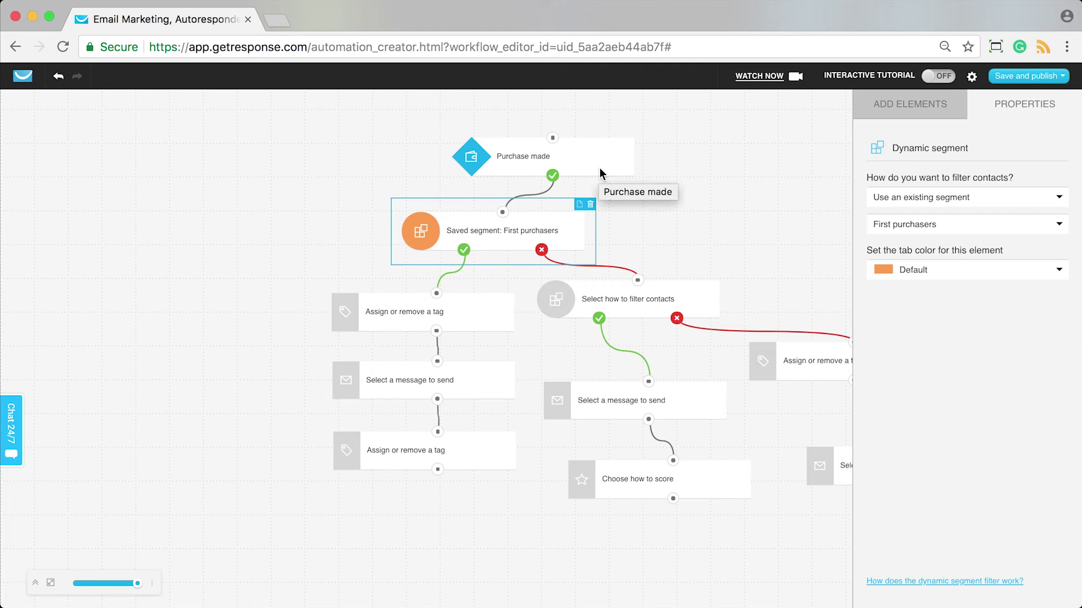
{"action": "scroll", "coordinate": [592, 447], "scroll_direction": "right", "scroll_amount": 5}
{"action": "scroll", "coordinate": [592, 447], "scroll_direction": "right", "scroll_amount": 2}
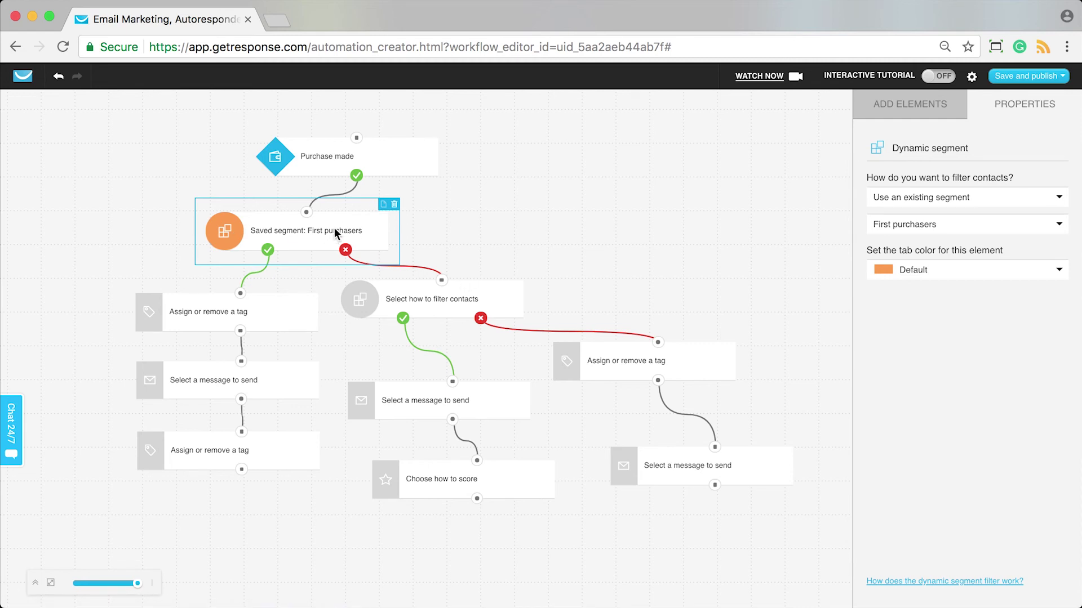
Search 'rep' and set the second filter, on the not-matched branch, to saved segment Repeat purchasers.
{"action": "left_click", "coordinate": [484, 305]}
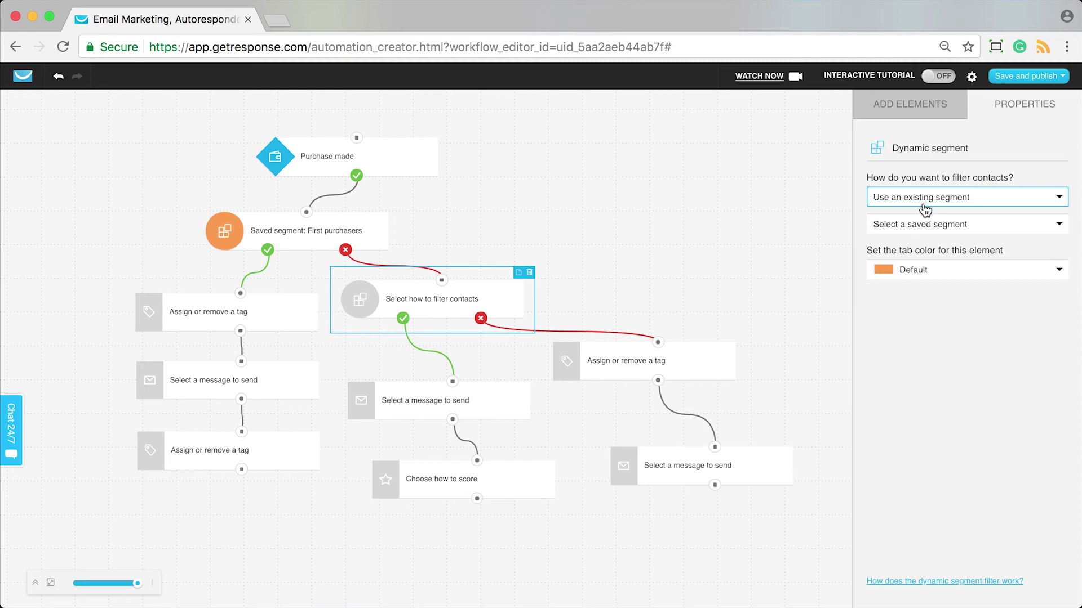
{"action": "left_click", "coordinate": [924, 225]}
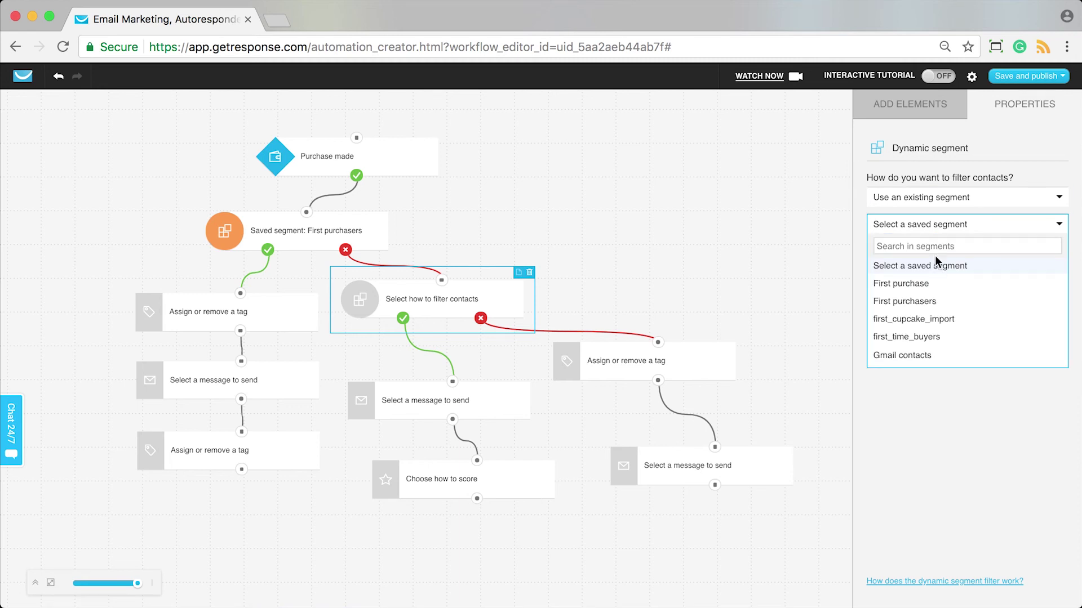
{"action": "type", "text": "rep"}
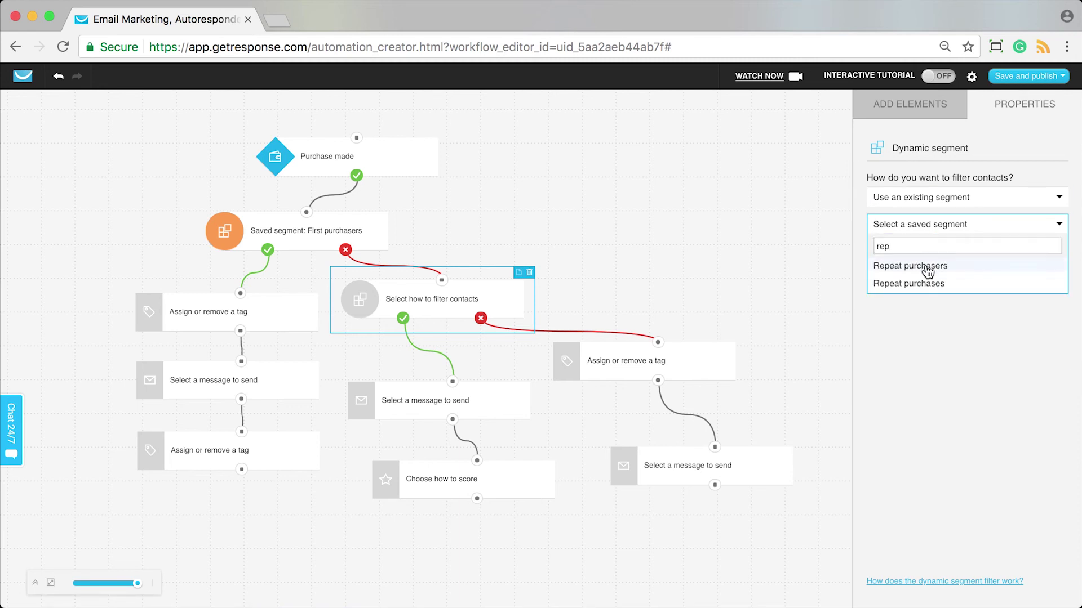
{"action": "left_click", "coordinate": [931, 265]}
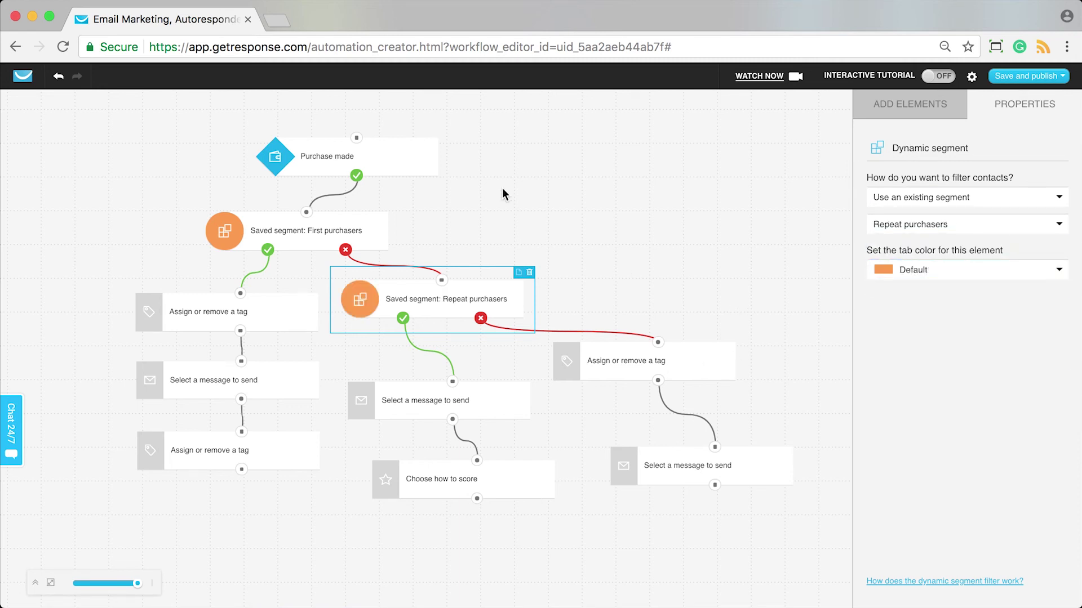
{"action": "left_click", "coordinate": [504, 217]}
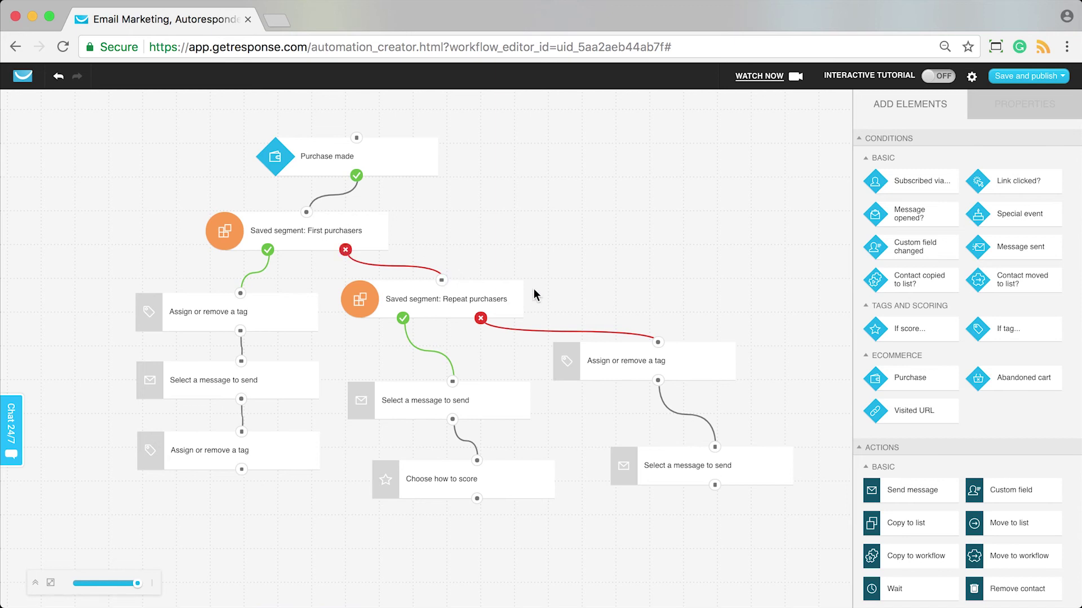
Make the tag step on the Repeat purchasers not-matched branch assign first_purchase.
{"action": "left_click", "coordinate": [693, 369]}
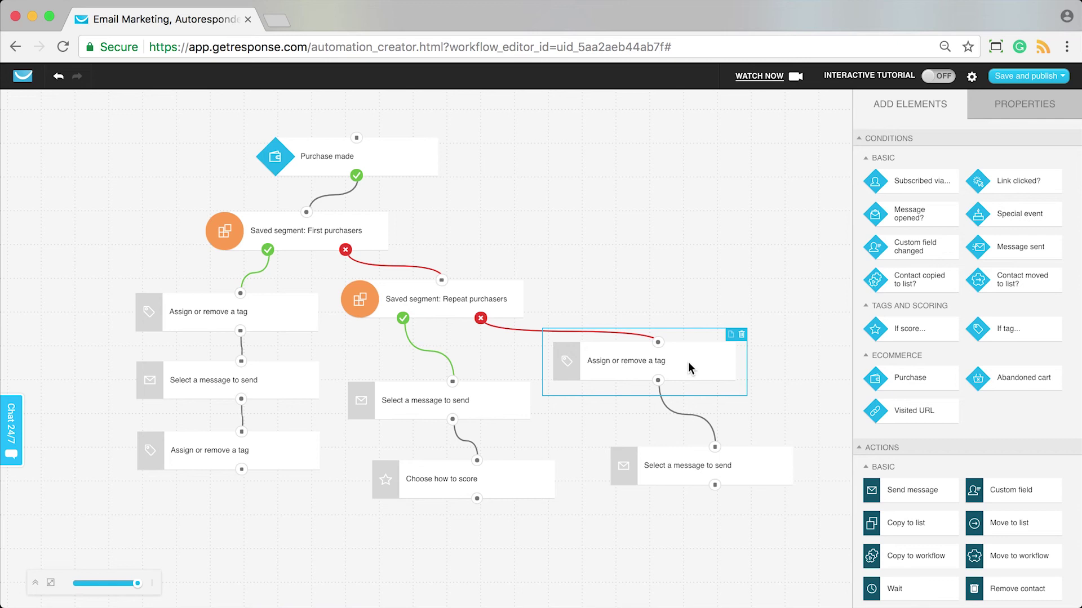
{"action": "left_click", "coordinate": [907, 231]}
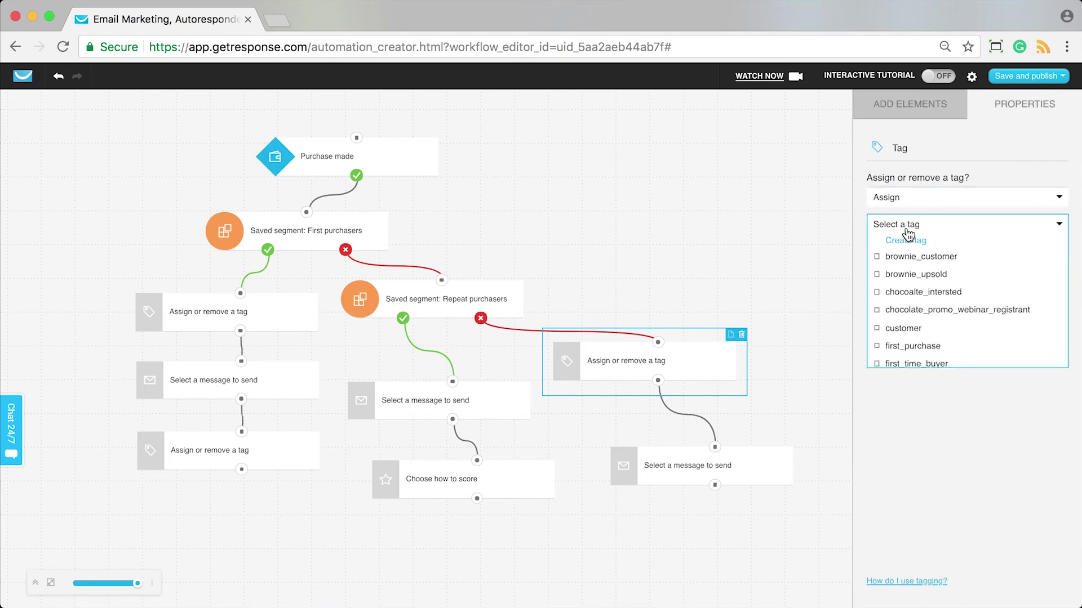
{"action": "scroll", "coordinate": [950, 285], "scroll_direction": "down", "scroll_amount": 1}
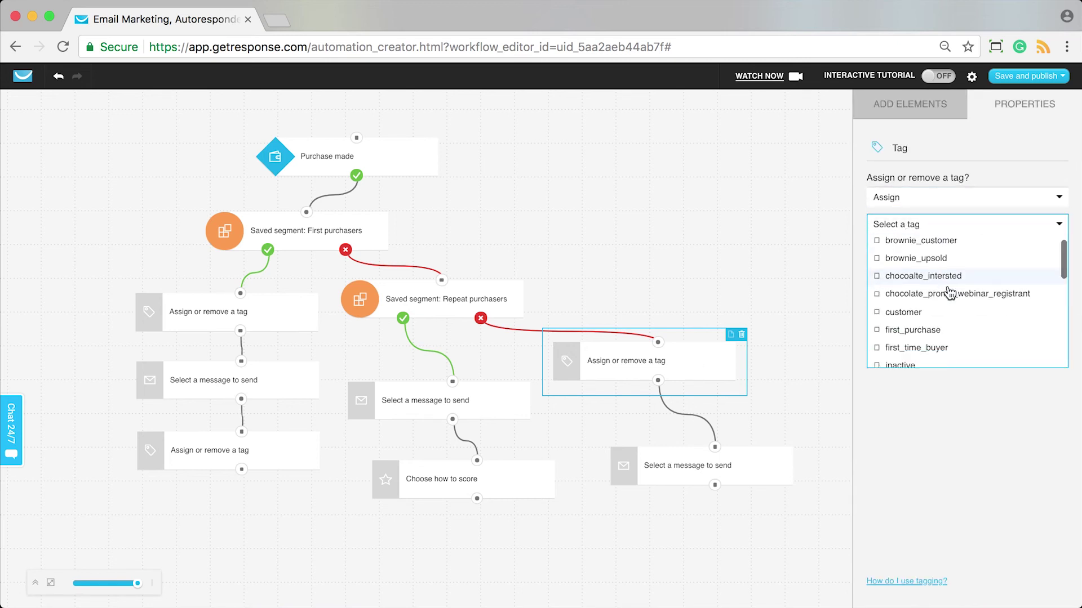
{"action": "scroll", "coordinate": [950, 293], "scroll_direction": "down", "scroll_amount": 1}
{"action": "left_click", "coordinate": [913, 311]}
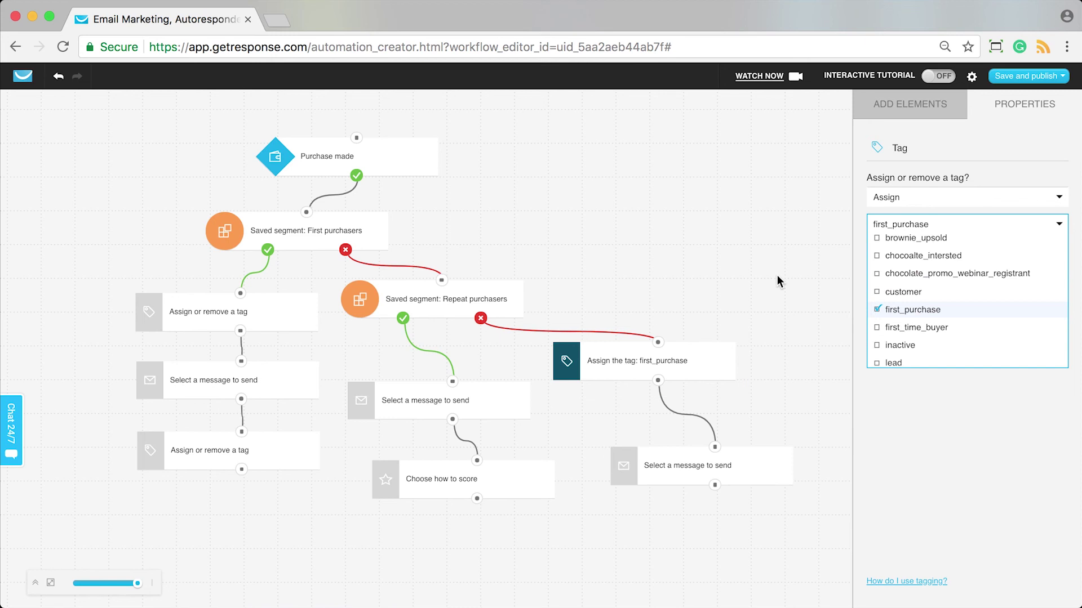
Set the following message step to send the First purchase thank you draft.
{"action": "left_click", "coordinate": [776, 275]}
{"action": "left_click", "coordinate": [746, 454]}
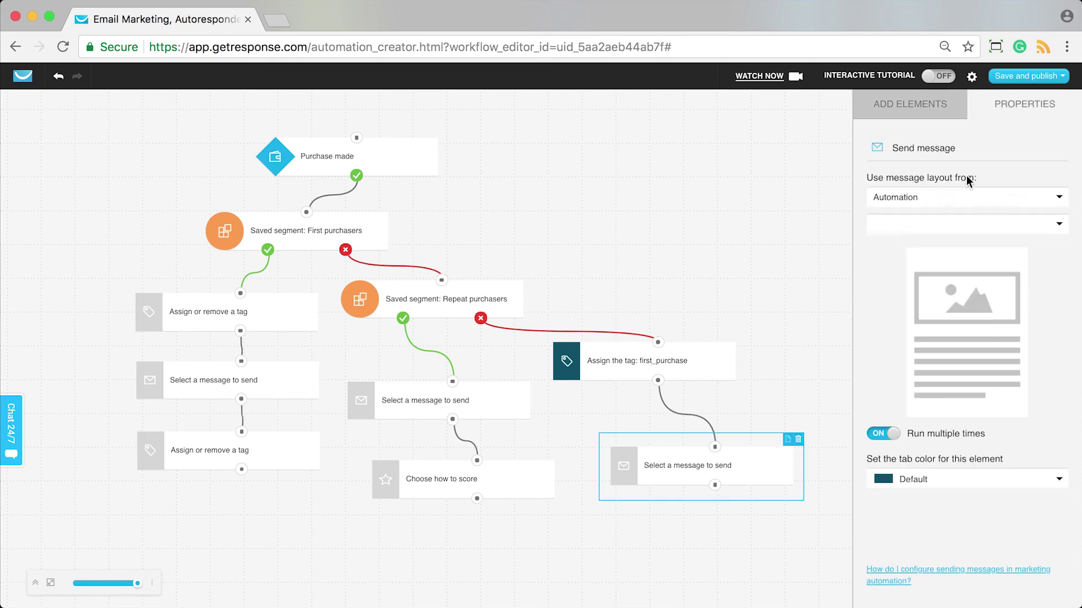
{"action": "left_click", "coordinate": [932, 204]}
{"action": "left_click", "coordinate": [916, 234]}
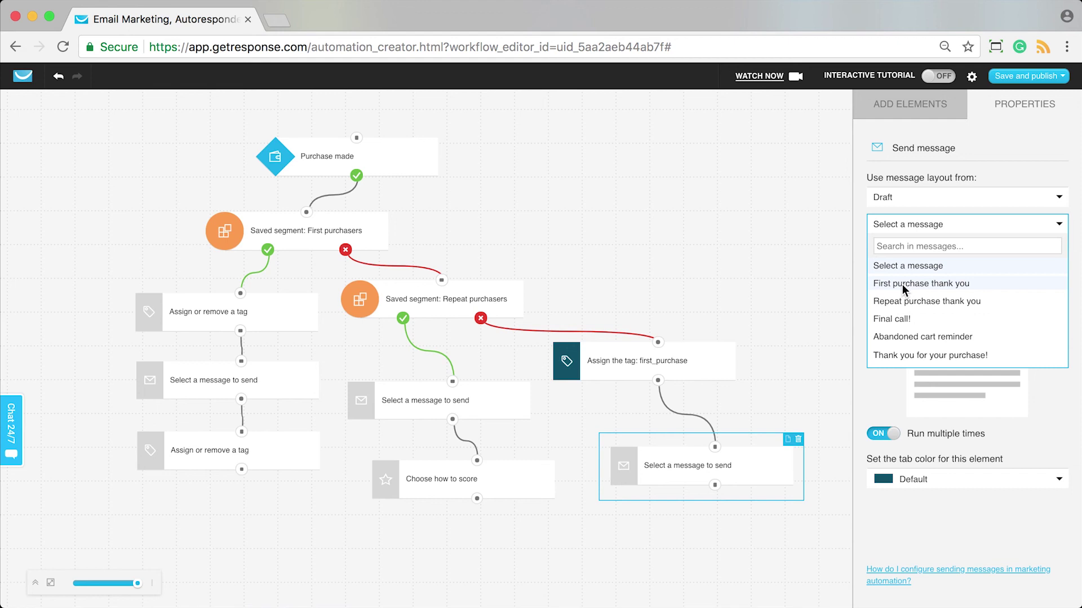
{"action": "left_click", "coordinate": [901, 285]}
{"action": "left_click", "coordinate": [670, 375]}
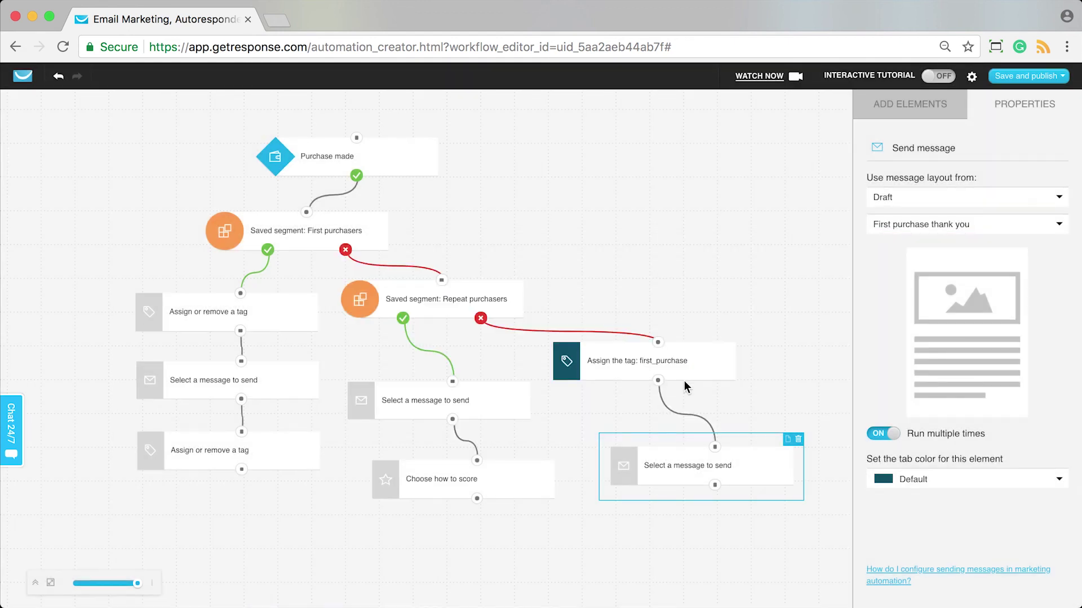
{"action": "left_click", "coordinate": [707, 288]}
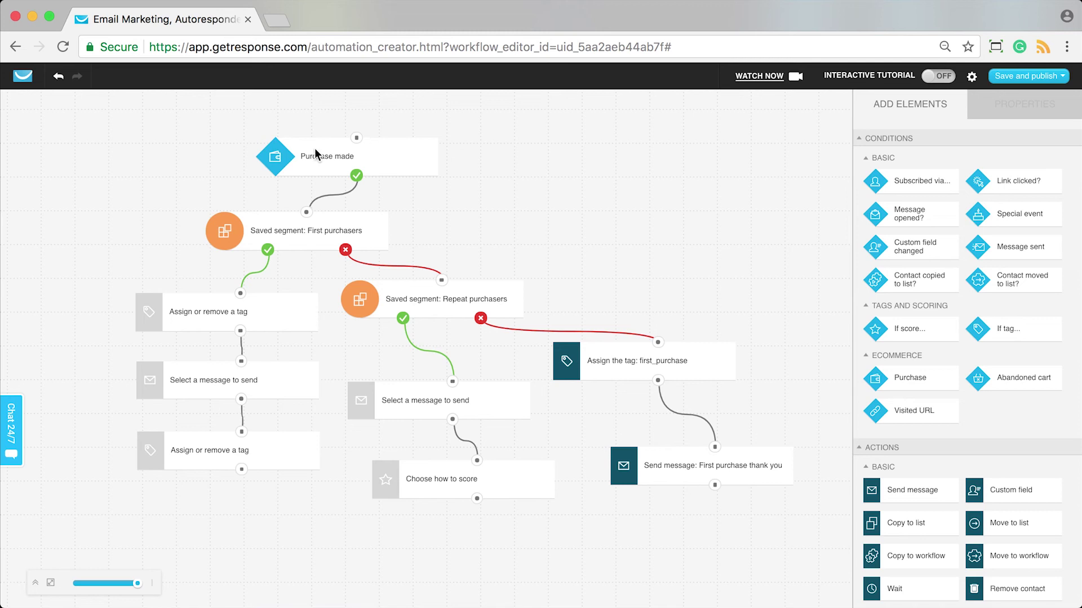
Make the first tag step in the First purchasers branch remove first_purchase.
{"action": "left_click", "coordinate": [318, 234]}
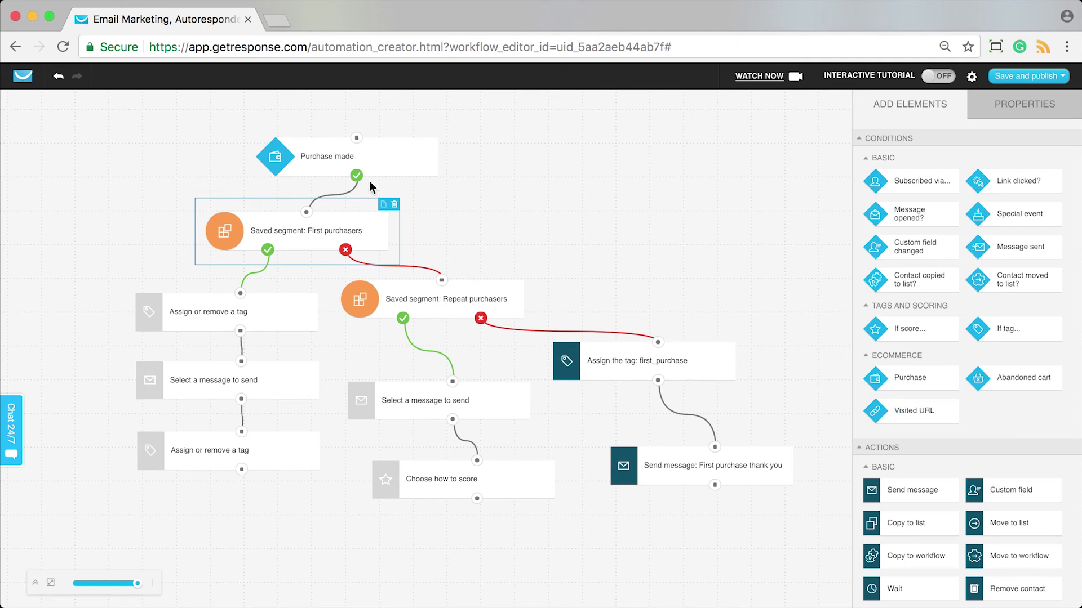
{"action": "left_click", "coordinate": [289, 320]}
{"action": "left_click", "coordinate": [908, 225]}
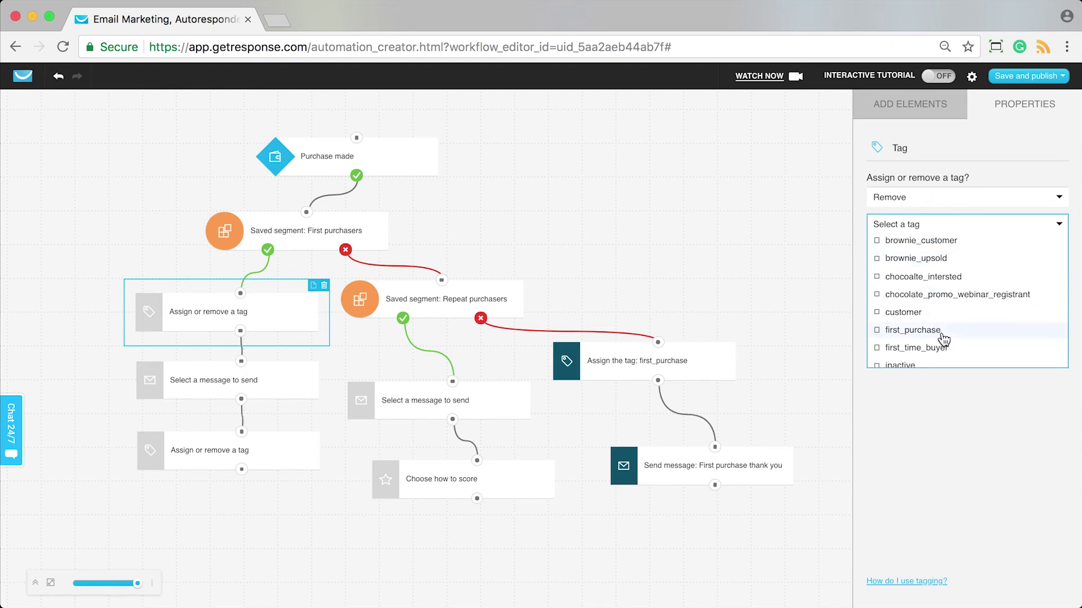
{"action": "left_click", "coordinate": [939, 332]}
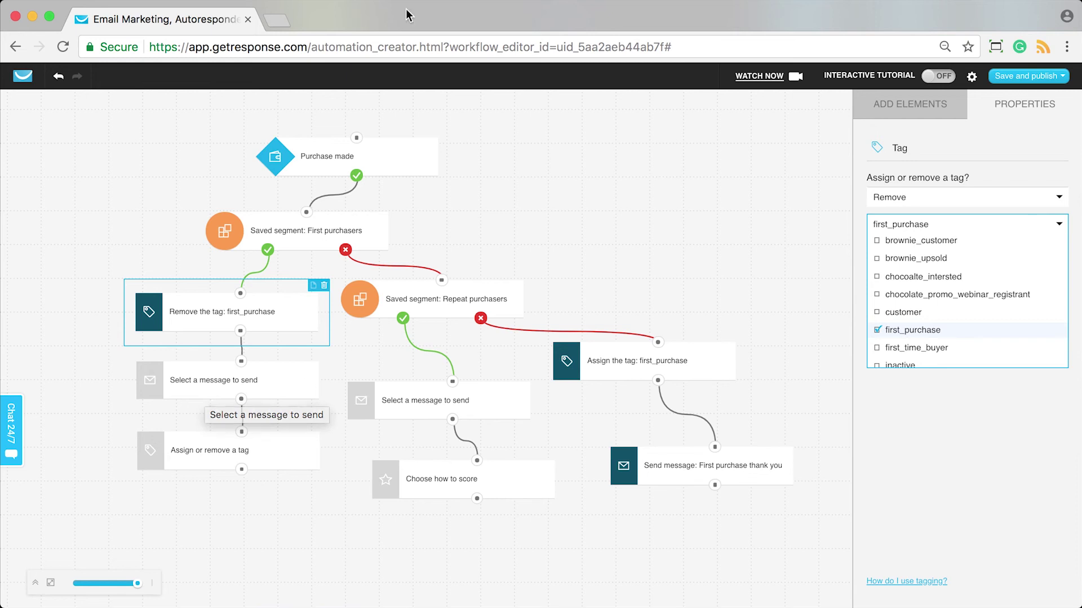
Set the message step below to send 'Thank you for your purchase!'.
{"action": "left_click", "coordinate": [248, 377]}
{"action": "left_click", "coordinate": [940, 226]}
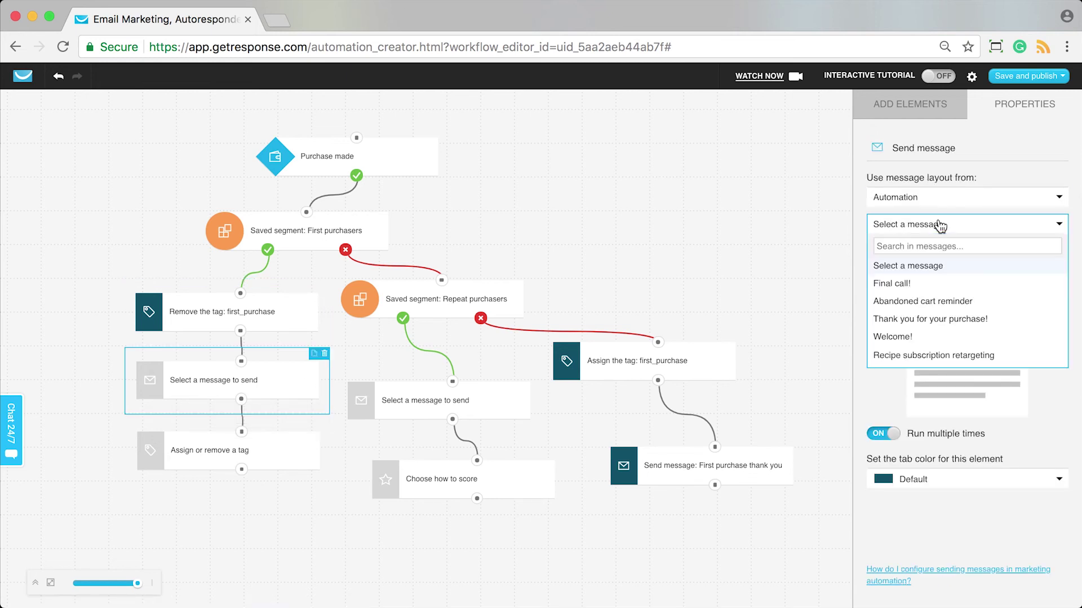
{"action": "left_click", "coordinate": [951, 320]}
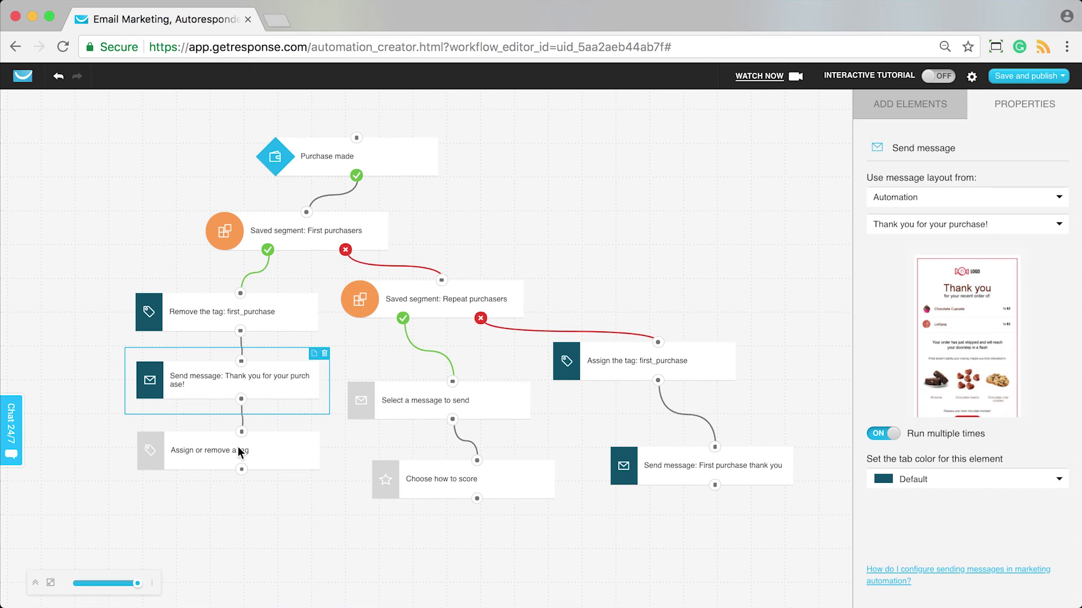
Make the last tag step in the branch assign repeat_purchase.
{"action": "left_click", "coordinate": [287, 458]}
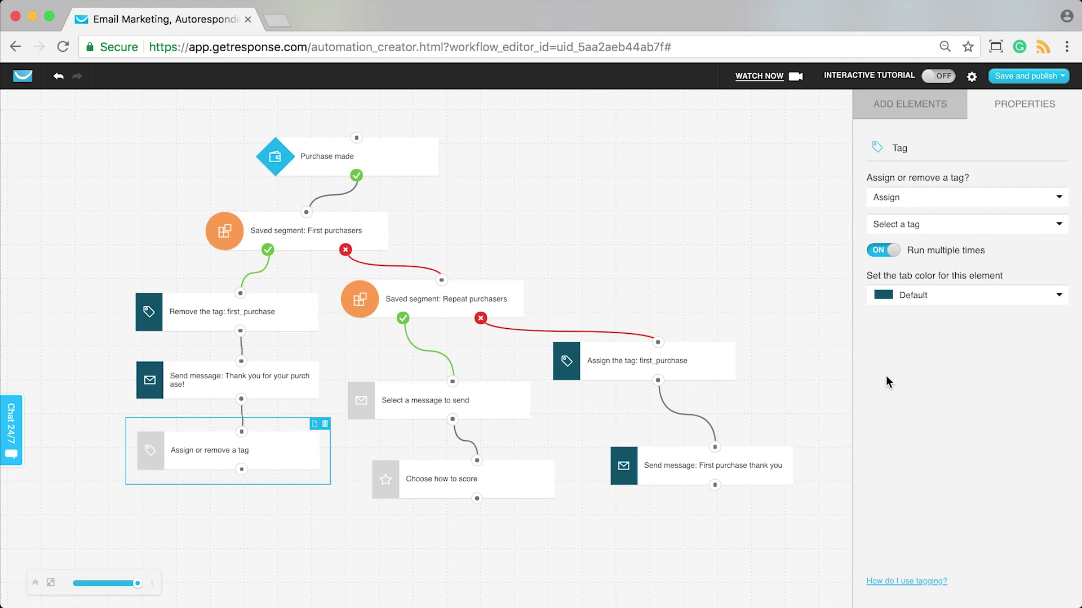
{"action": "left_click", "coordinate": [916, 227]}
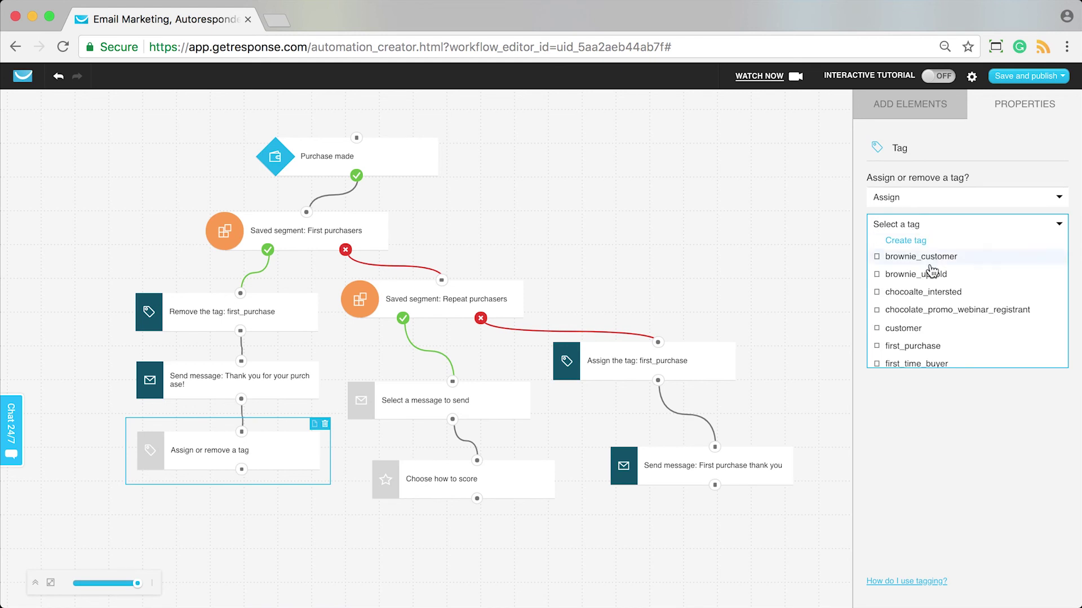
{"action": "scroll", "coordinate": [929, 283], "scroll_direction": "down", "scroll_amount": 5}
{"action": "scroll", "coordinate": [930, 286], "scroll_direction": "down", "scroll_amount": 4}
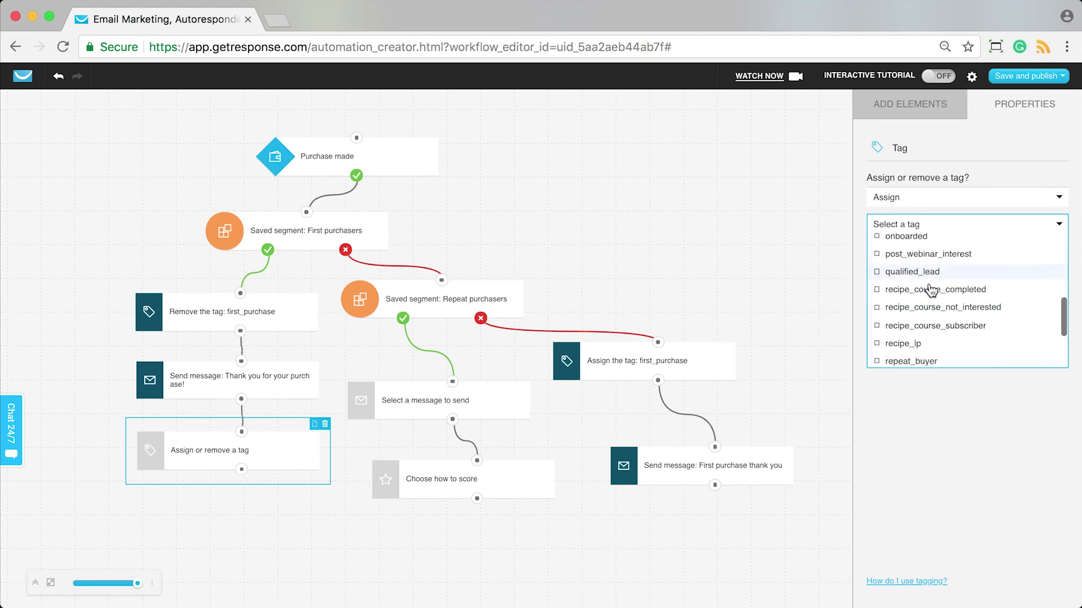
{"action": "left_click", "coordinate": [919, 327]}
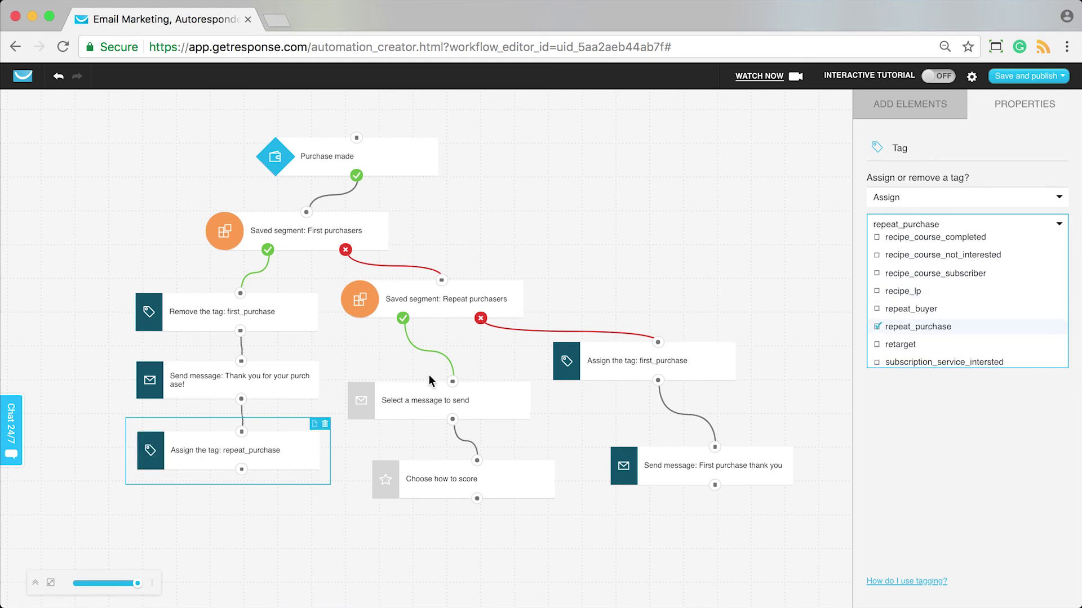
{"action": "left_click", "coordinate": [683, 313]}
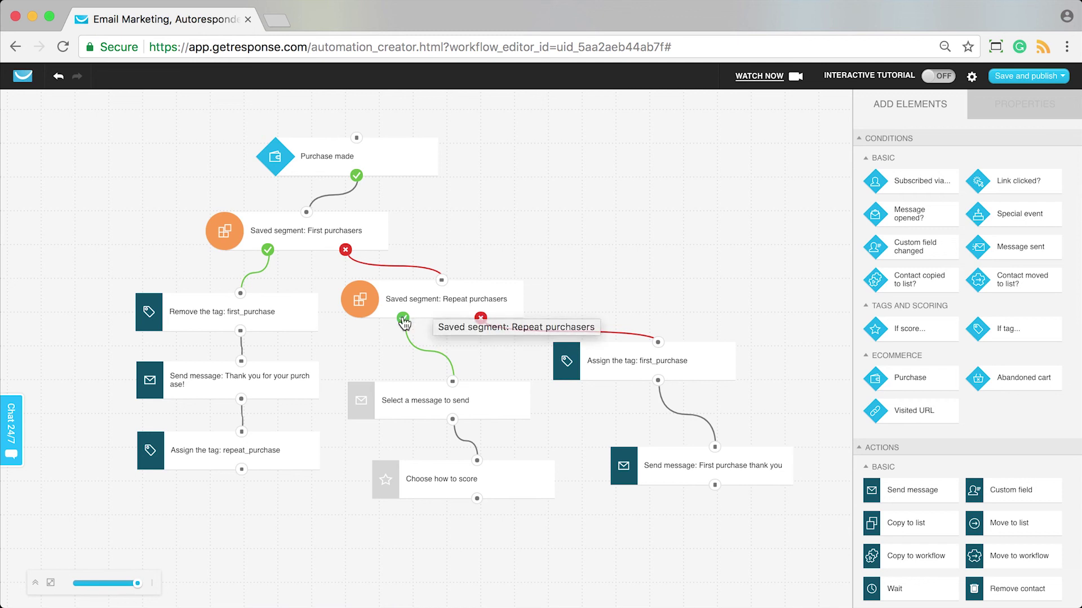
Choose 'Thank you for your purchase!' as the message in the Repeat purchasers branch.
{"action": "left_click", "coordinate": [489, 411]}
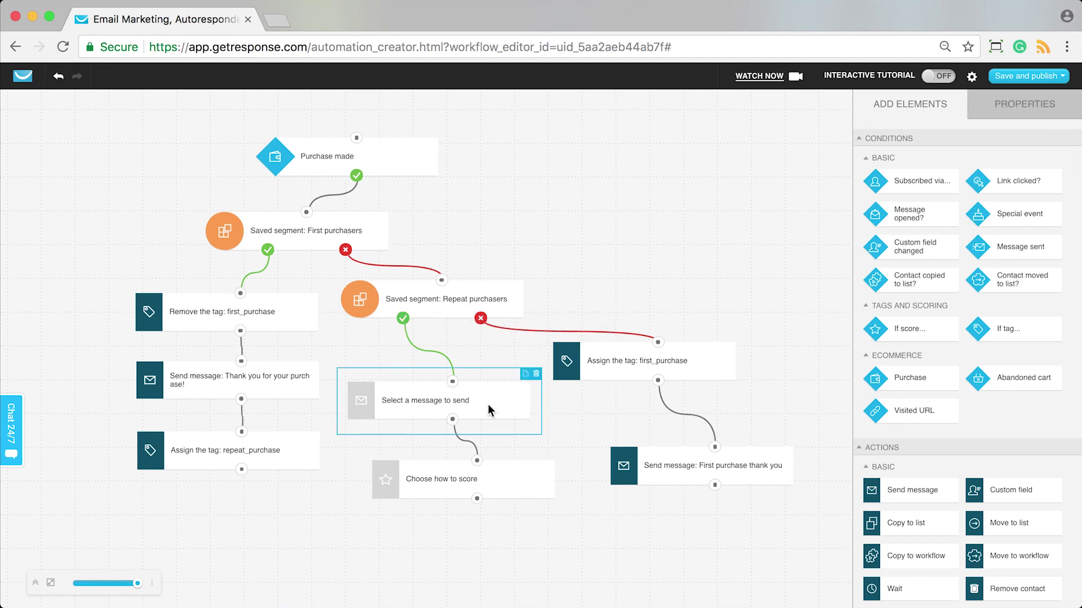
{"action": "left_click", "coordinate": [958, 224]}
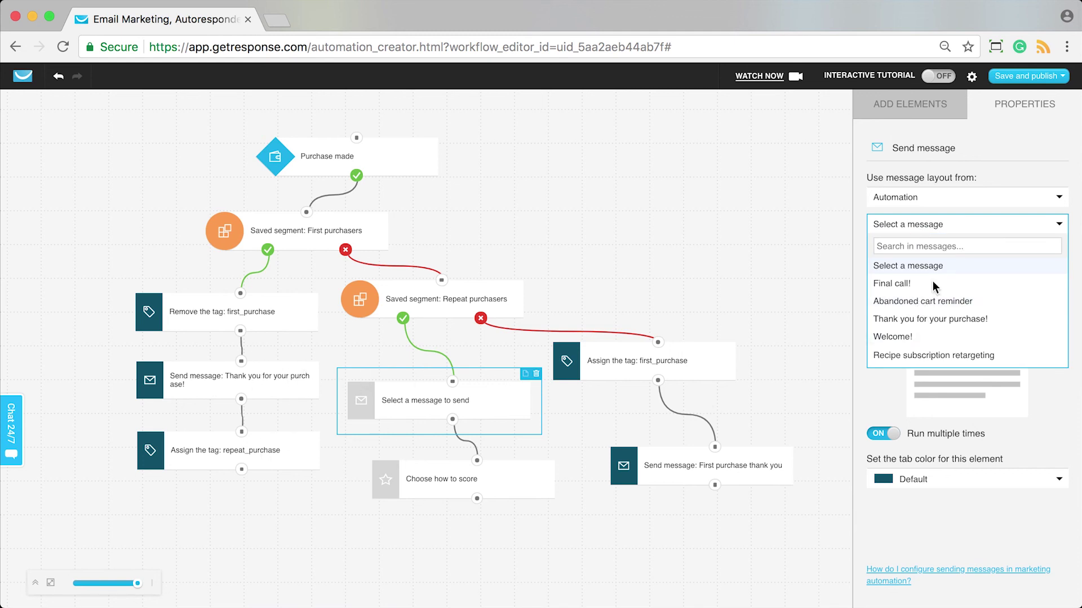
{"action": "left_click", "coordinate": [971, 320]}
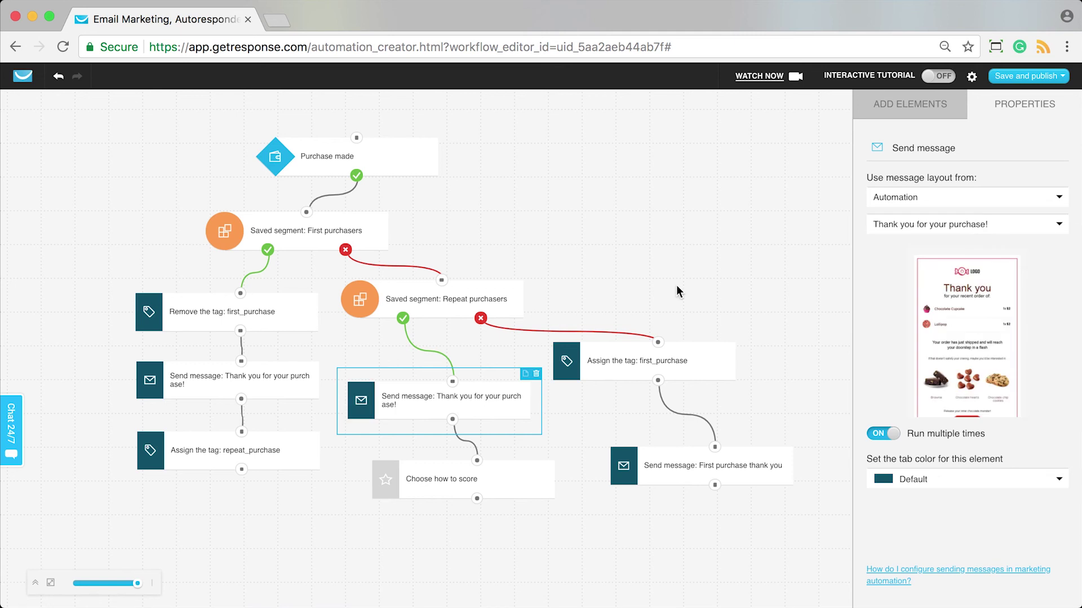
{"action": "left_click", "coordinate": [728, 266]}
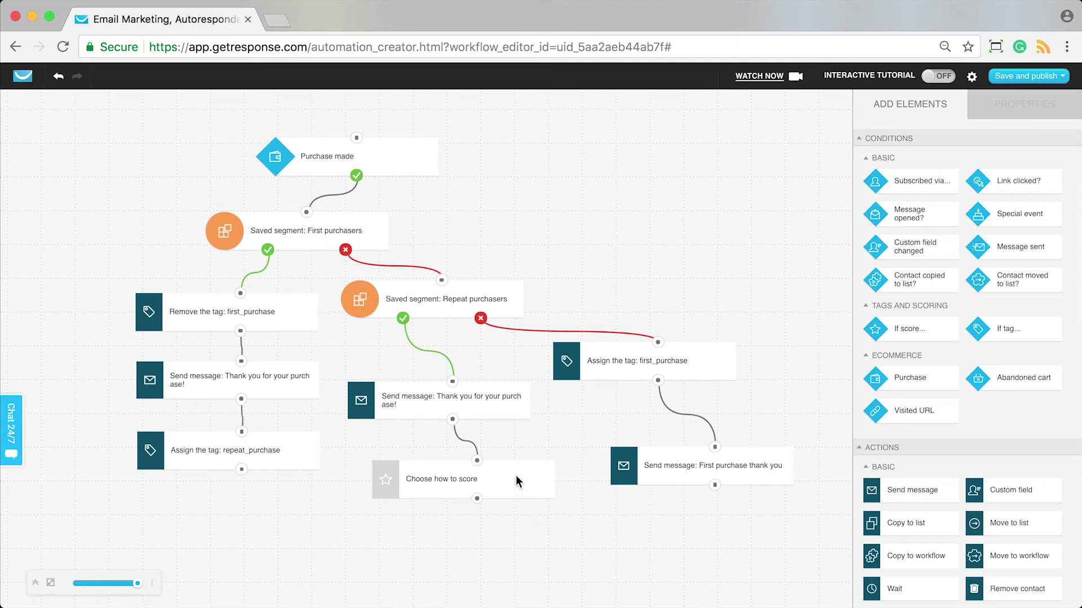
Set the scoring step under the repeat purchasers' message to add 10 points.
{"action": "left_click", "coordinate": [533, 496]}
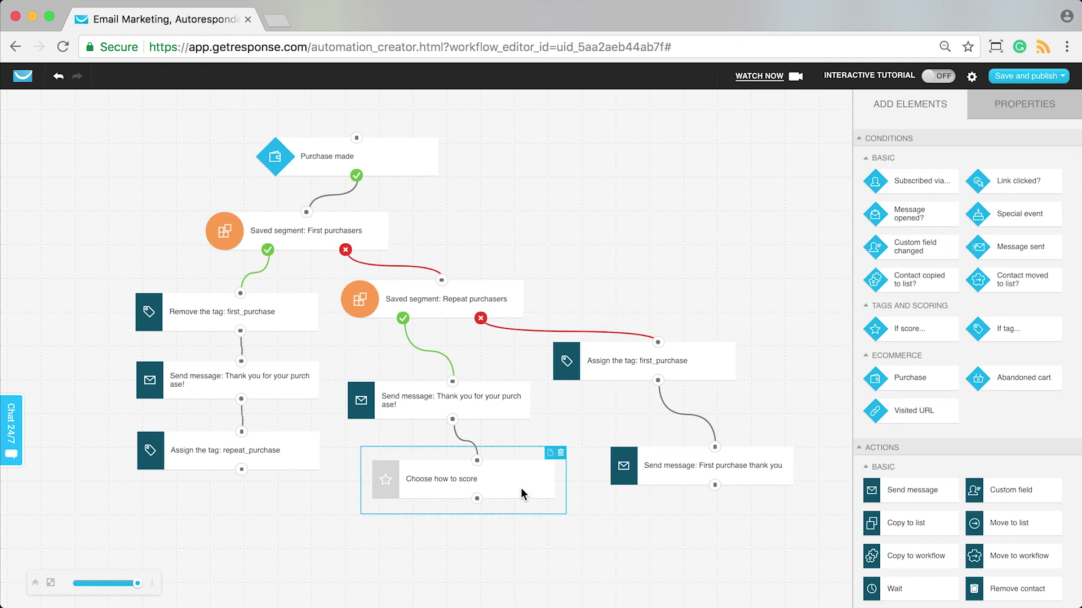
{"action": "left_click", "coordinate": [886, 224]}
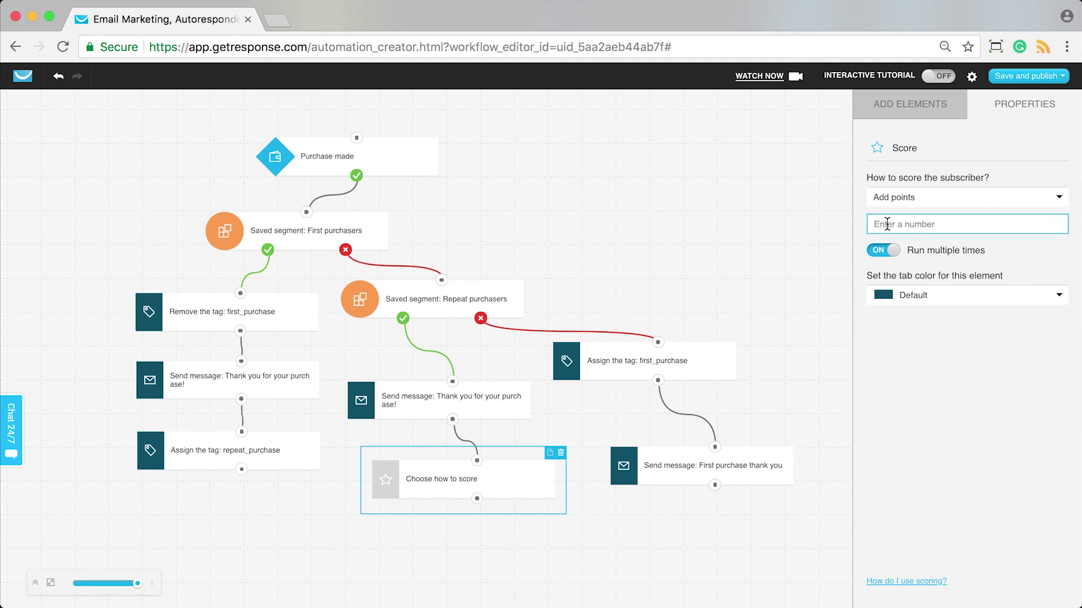
{"action": "type", "text": "10"}
{"action": "left_click", "coordinate": [777, 247]}
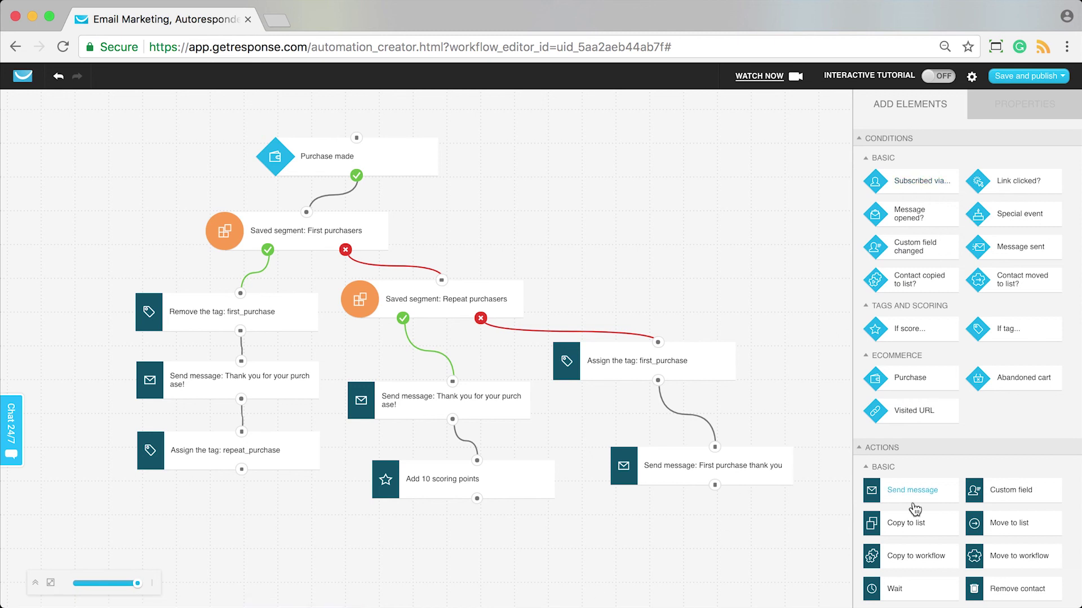
Drag two extra Score elements onto the canvas, then delete both.
{"action": "scroll", "coordinate": [914, 510], "scroll_direction": "down", "scroll_amount": 3}
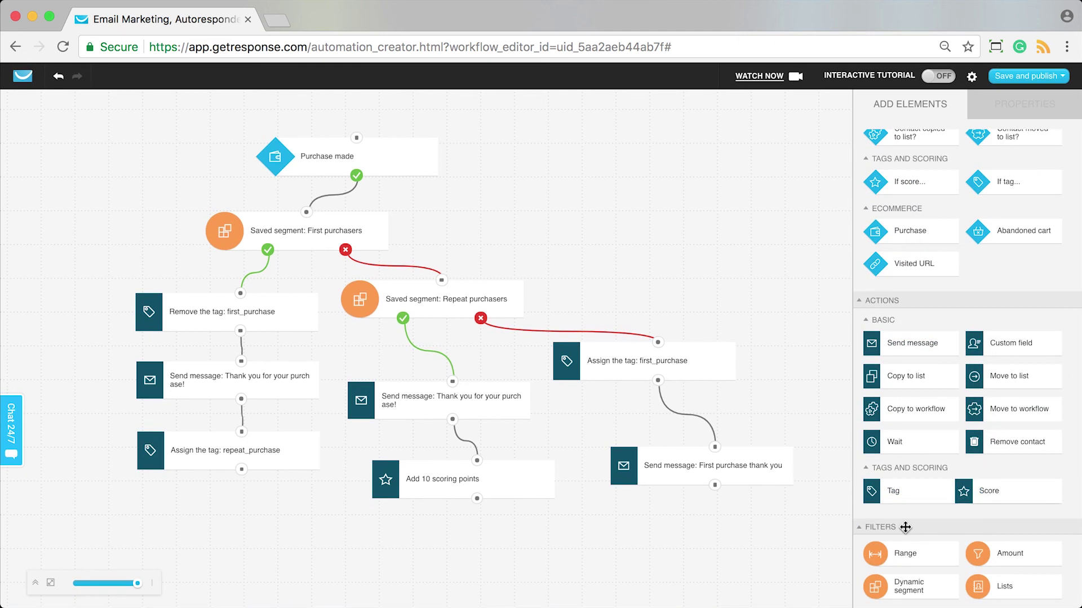
{"action": "left_click_drag", "start_coordinate": [905, 528], "coordinate": [714, 523]}
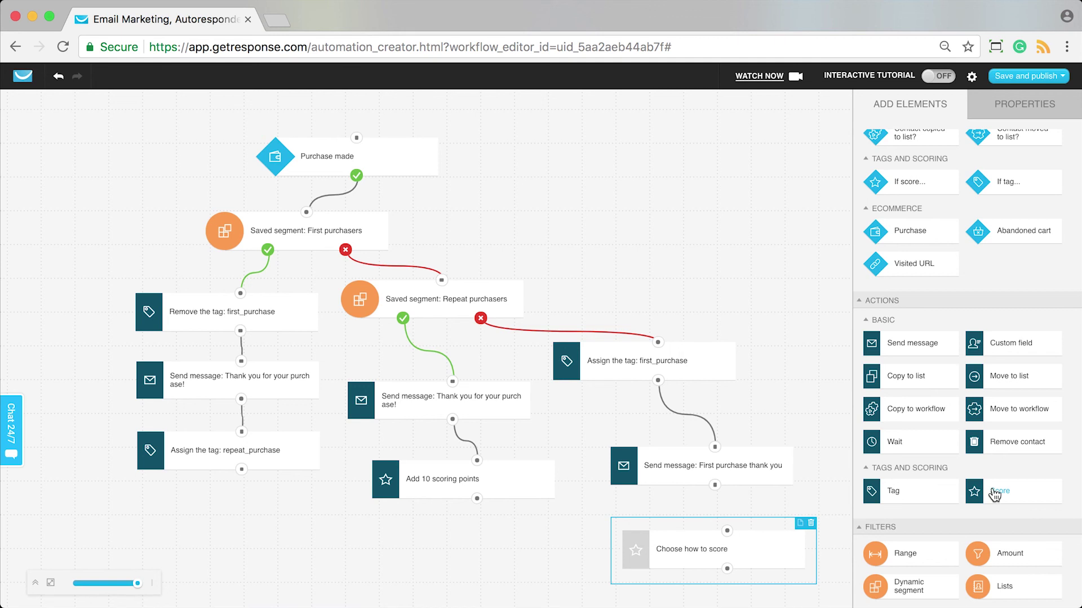
{"action": "left_click_drag", "start_coordinate": [995, 495], "coordinate": [241, 469]}
{"action": "left_click_drag", "start_coordinate": [727, 531], "coordinate": [716, 487]}
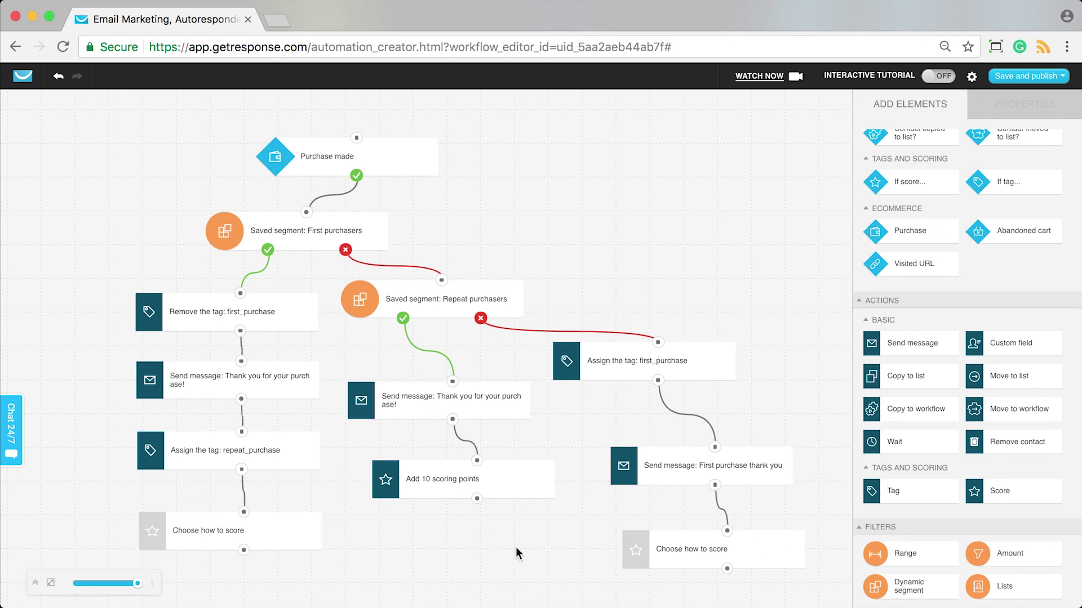
{"action": "left_click", "coordinate": [794, 560]}
{"action": "left_click", "coordinate": [811, 530]}
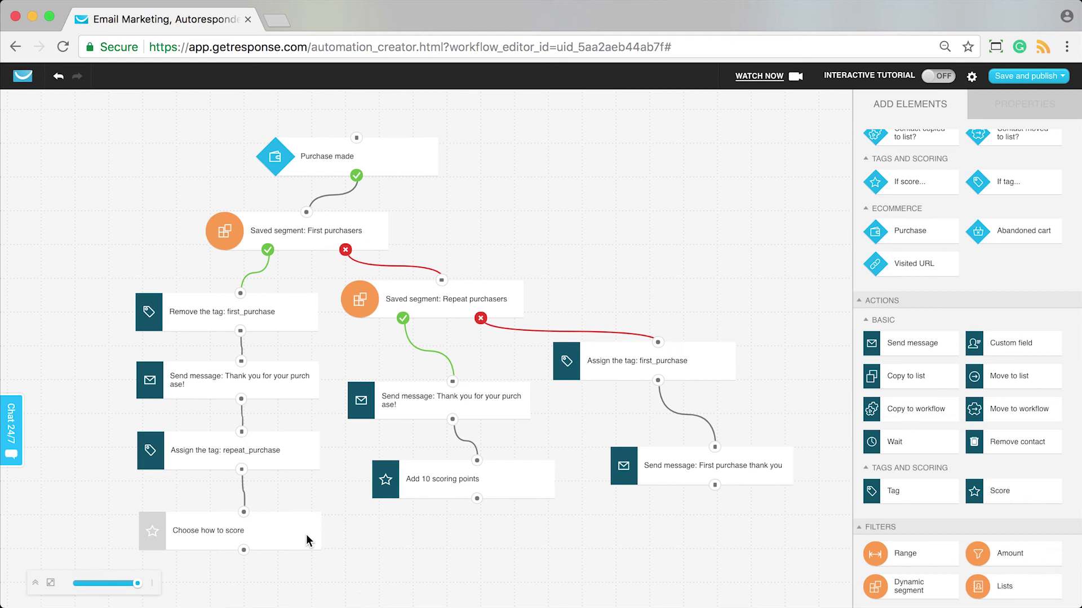
{"action": "left_click", "coordinate": [306, 534]}
{"action": "left_click", "coordinate": [331, 510]}
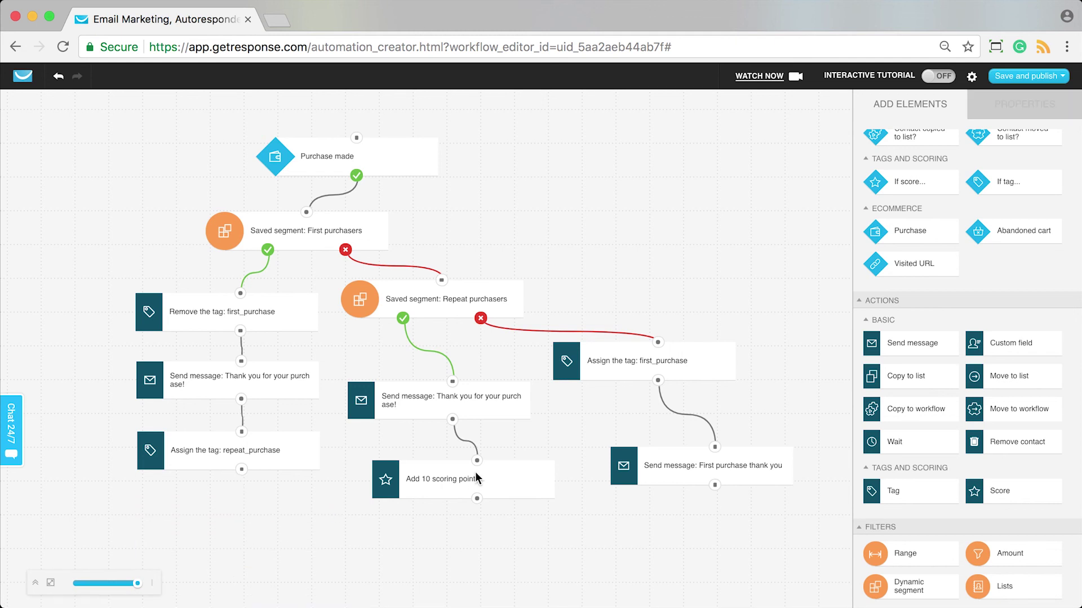